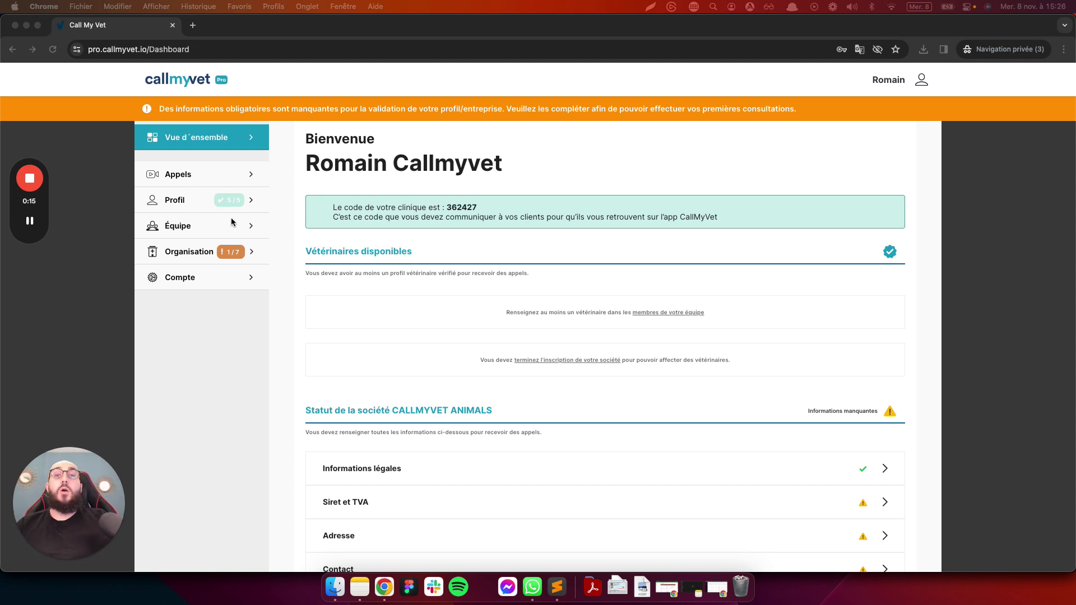
Review the Organisation's Informations légales without changes, then go to the Siret et TVA form
left_click(209, 258)
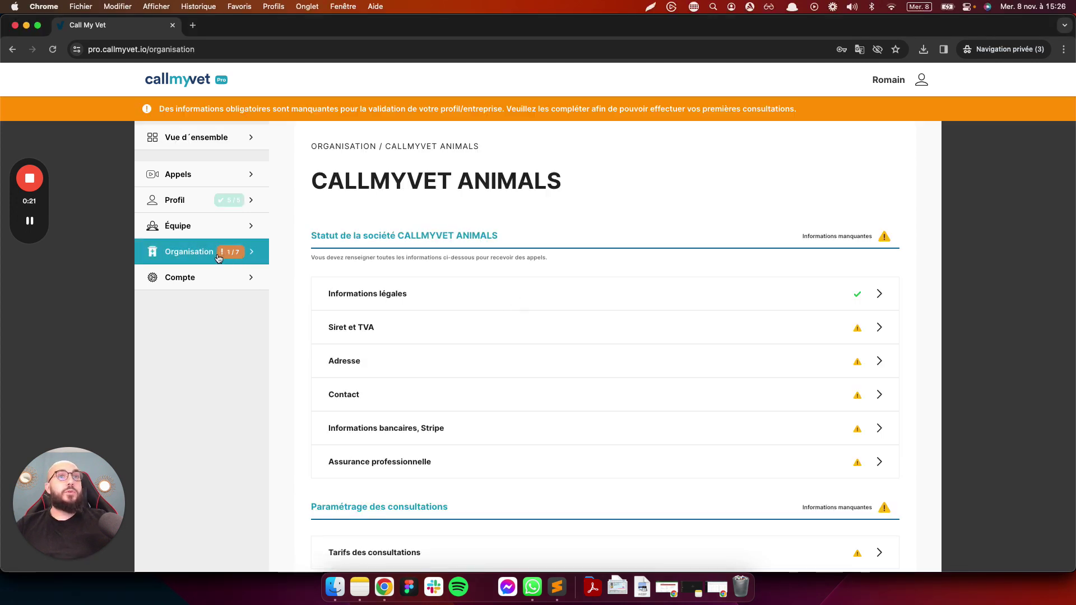
left_click(463, 298)
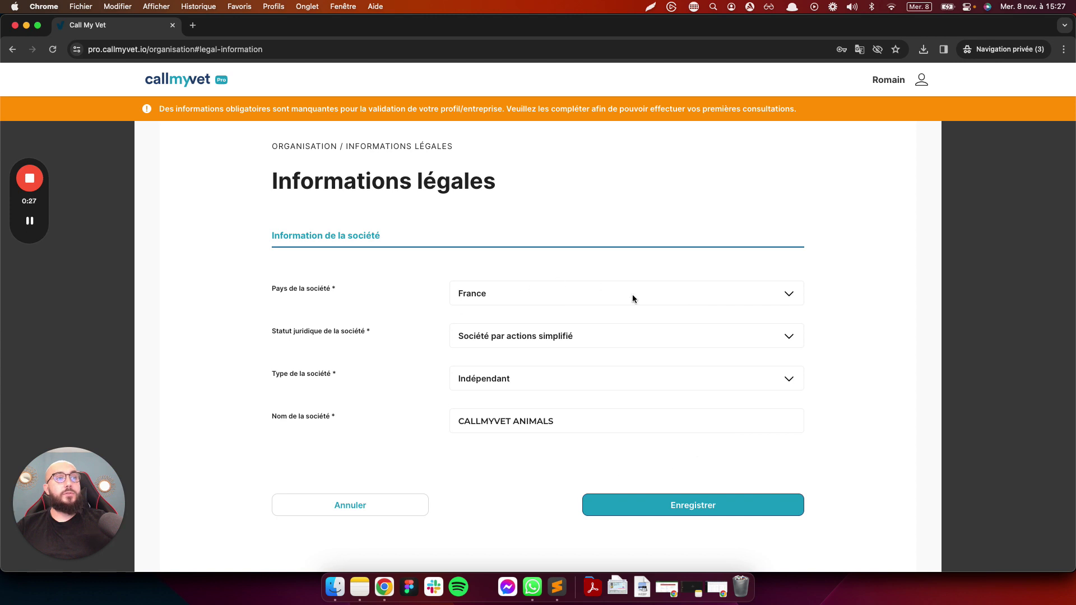
left_click(365, 510)
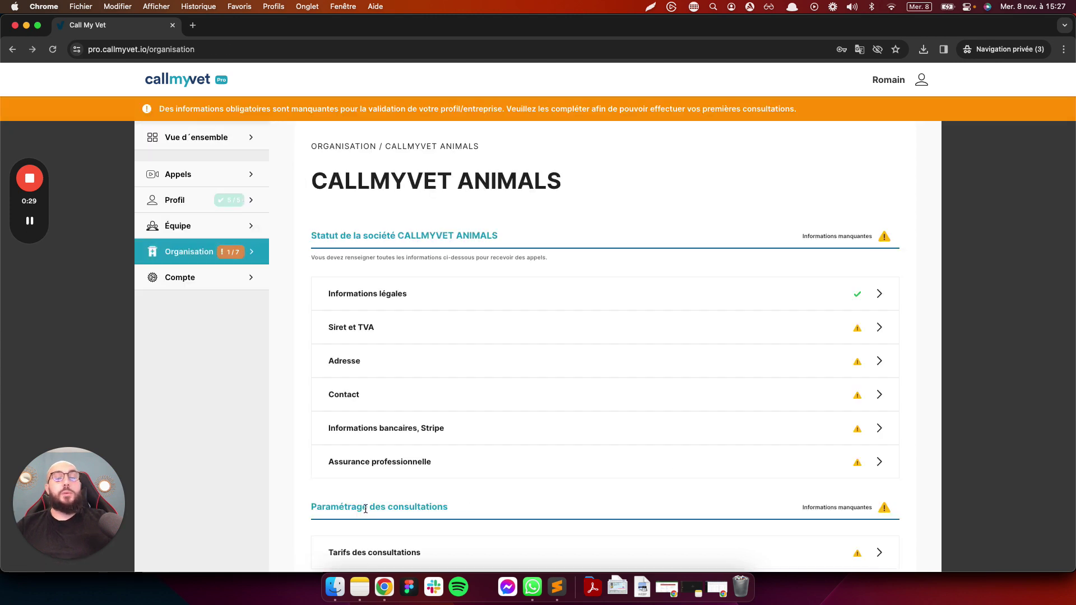
scroll(889, 343, "down", 1)
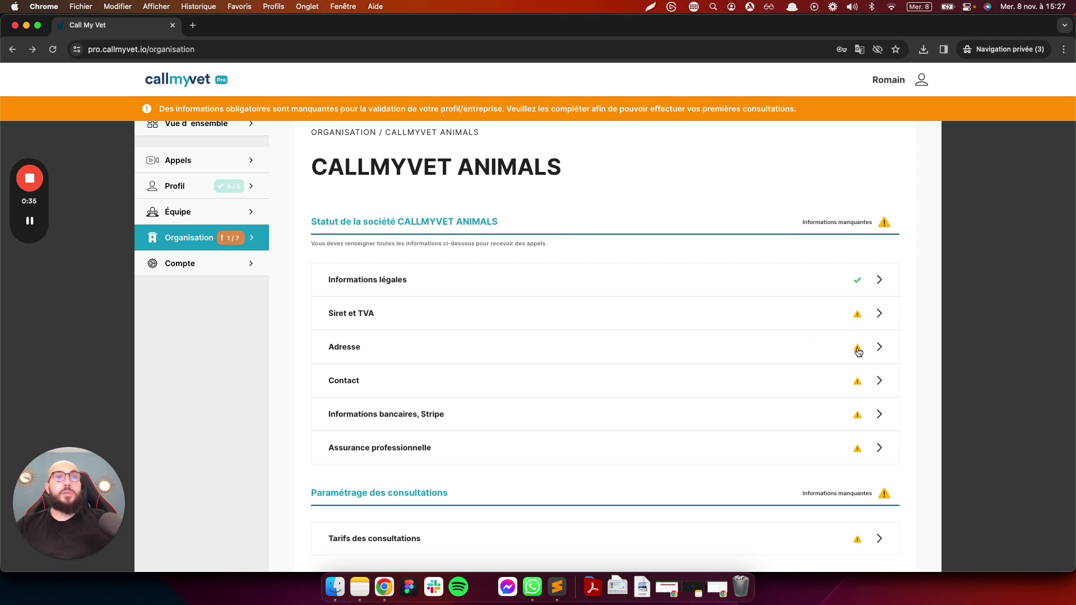
left_click(795, 320)
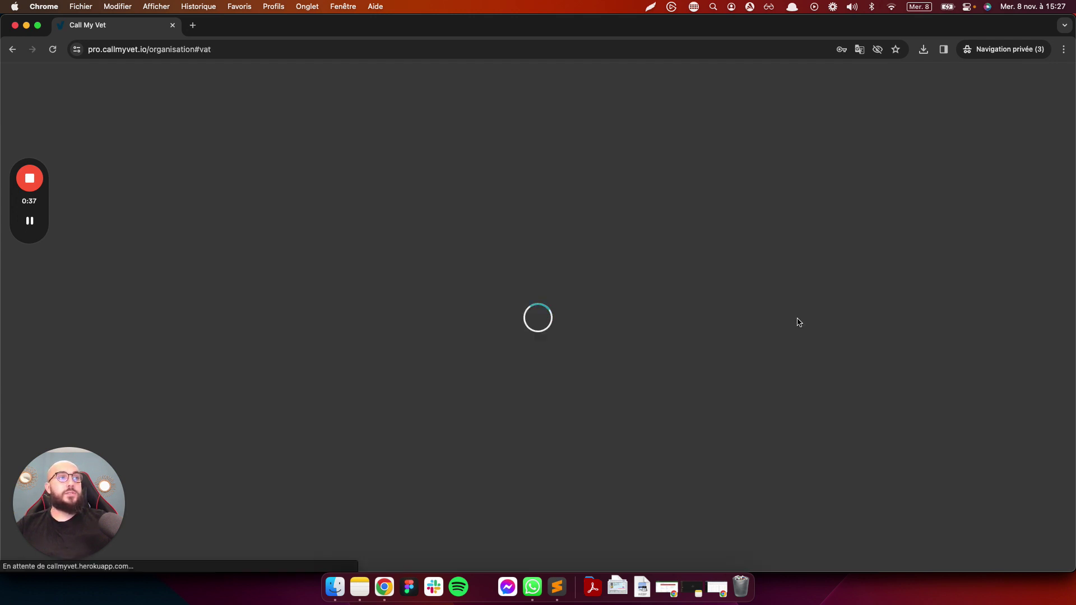
Paste the company's saved Siret number, enter its VAT number, and save
left_click(527, 309)
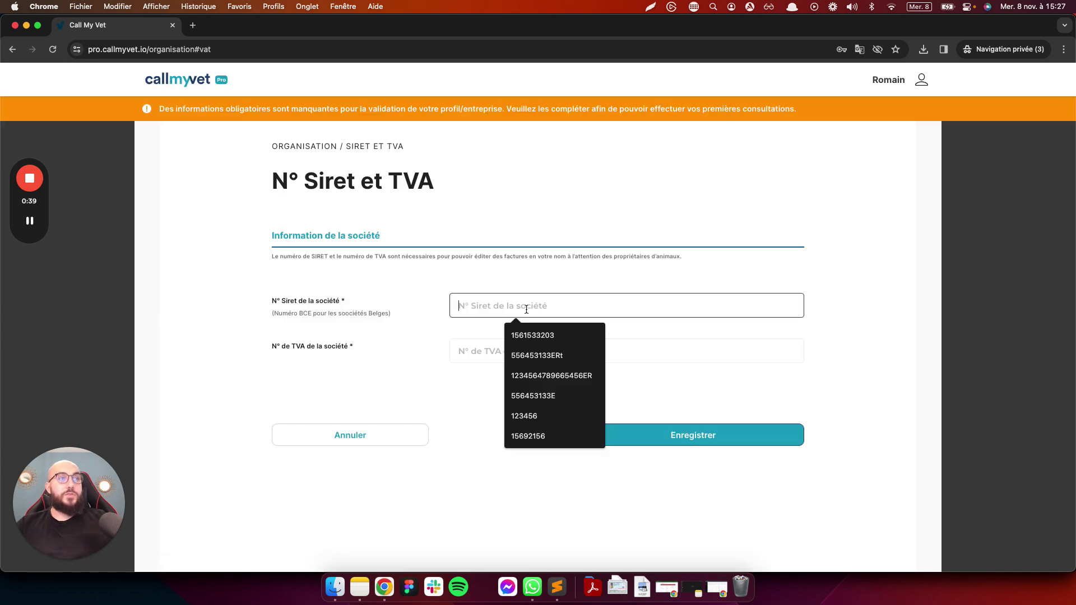
key("super+v")
left_click(527, 353)
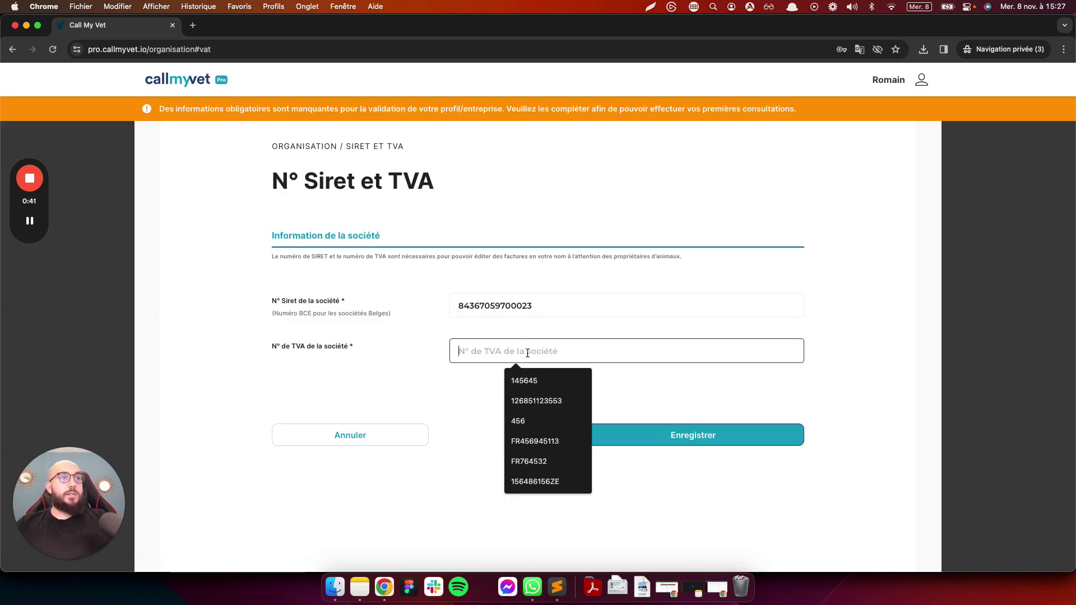
type("FR18")
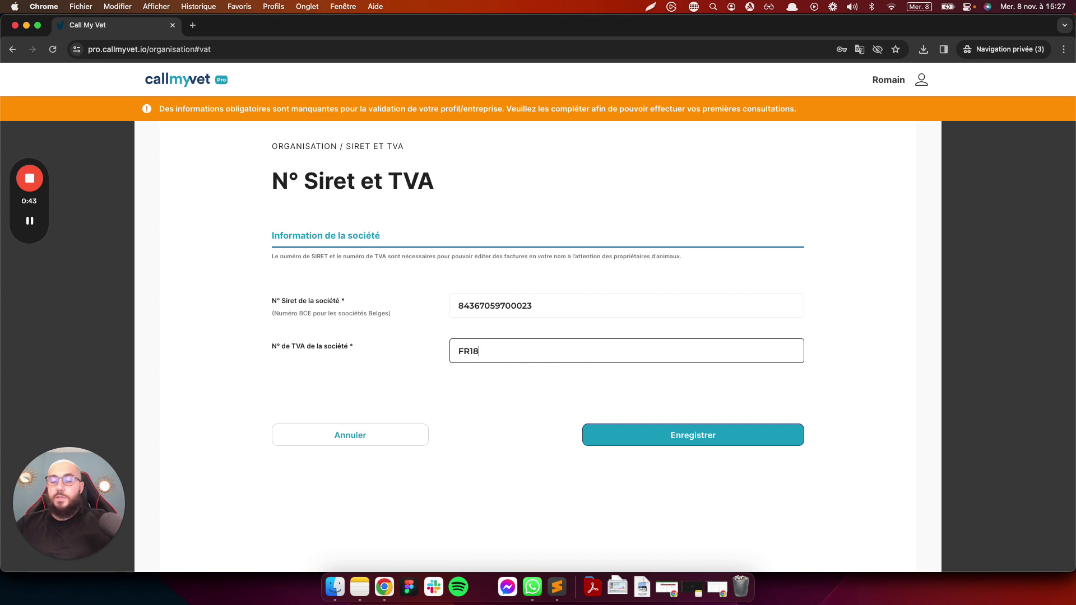
type("886685")
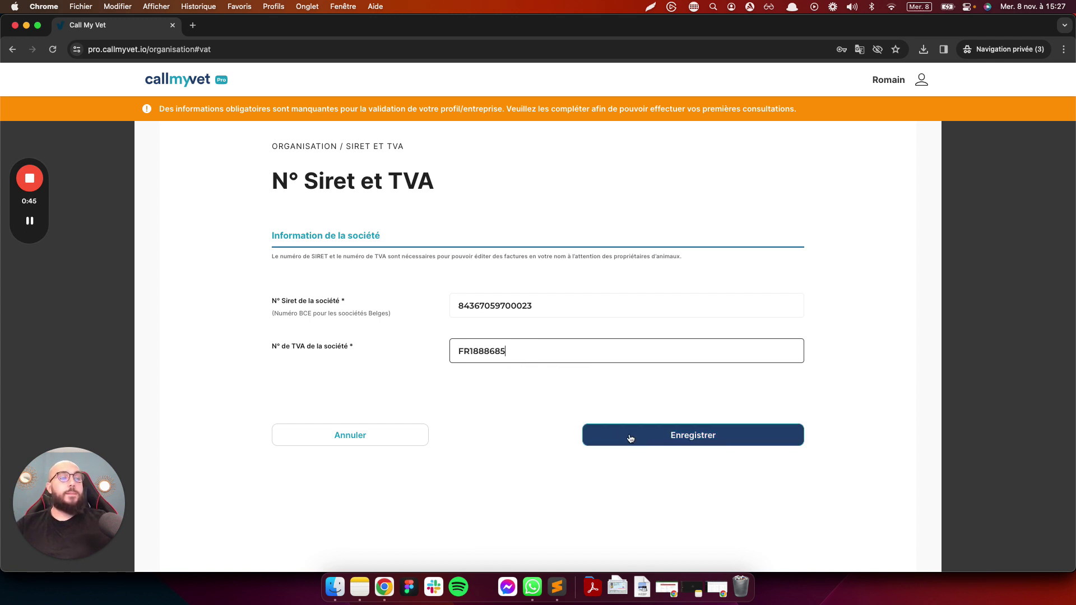
left_click(630, 437)
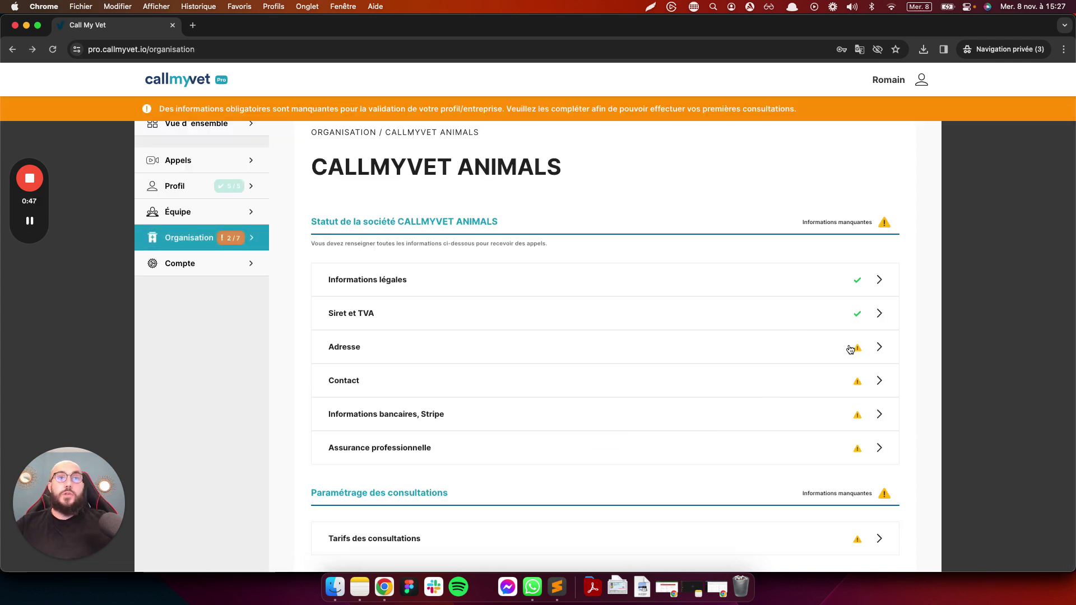
In the Adresse form, enter the company's street address and city
left_click(850, 348)
left_click(504, 307)
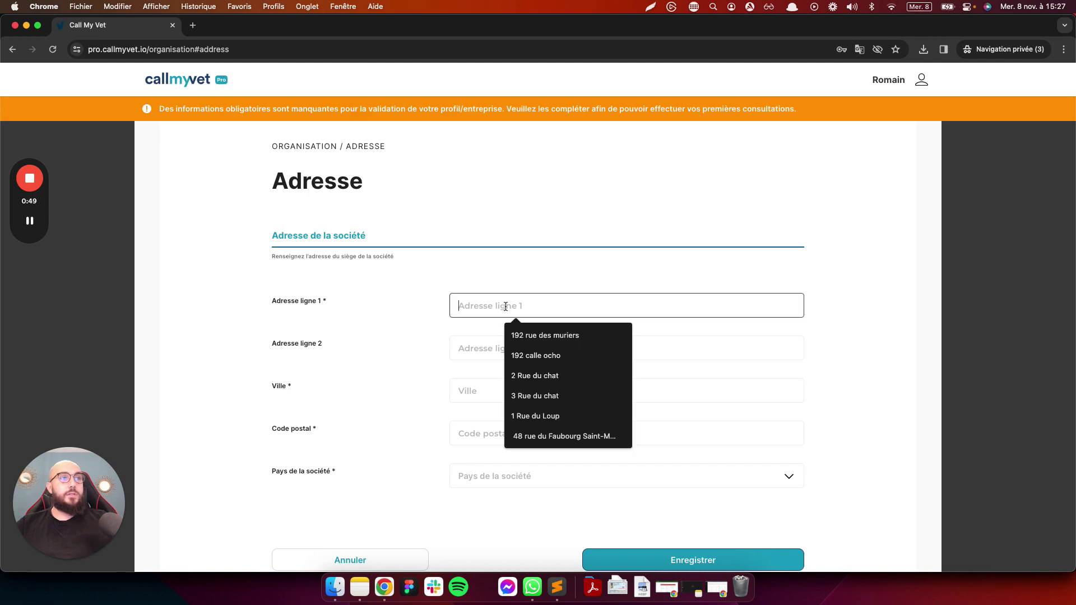
type("192")
left_click(570, 336)
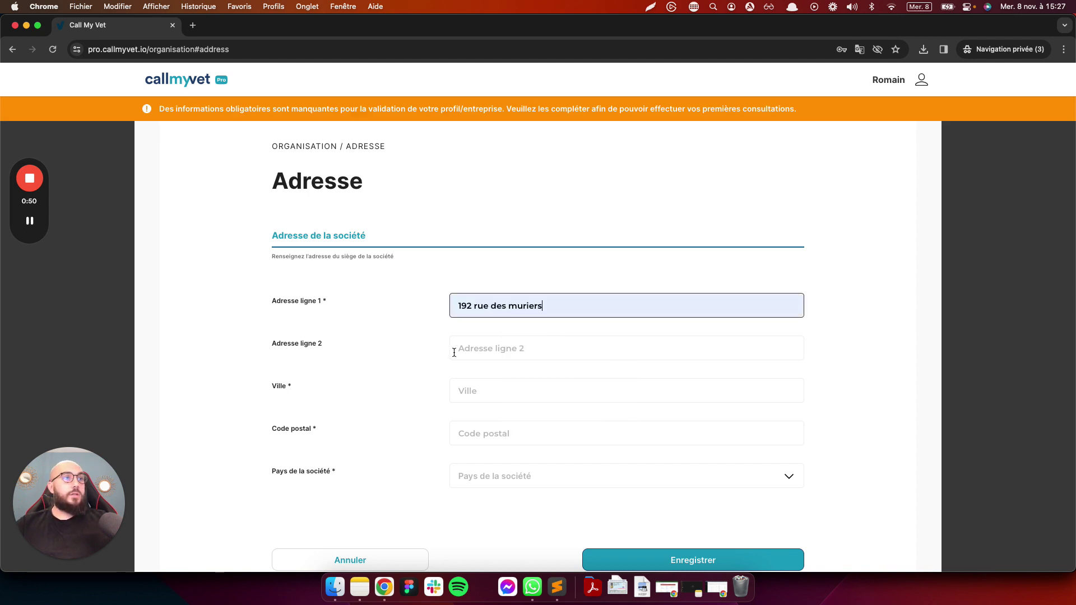
left_click(488, 391)
type("Marseill")
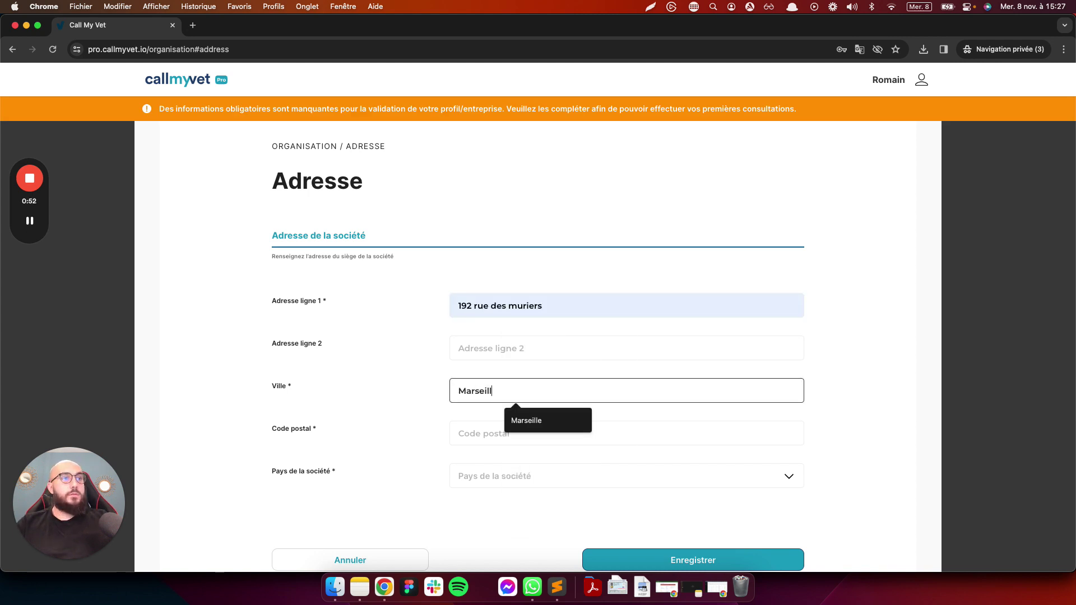
key("Tab")
left_click(524, 381)
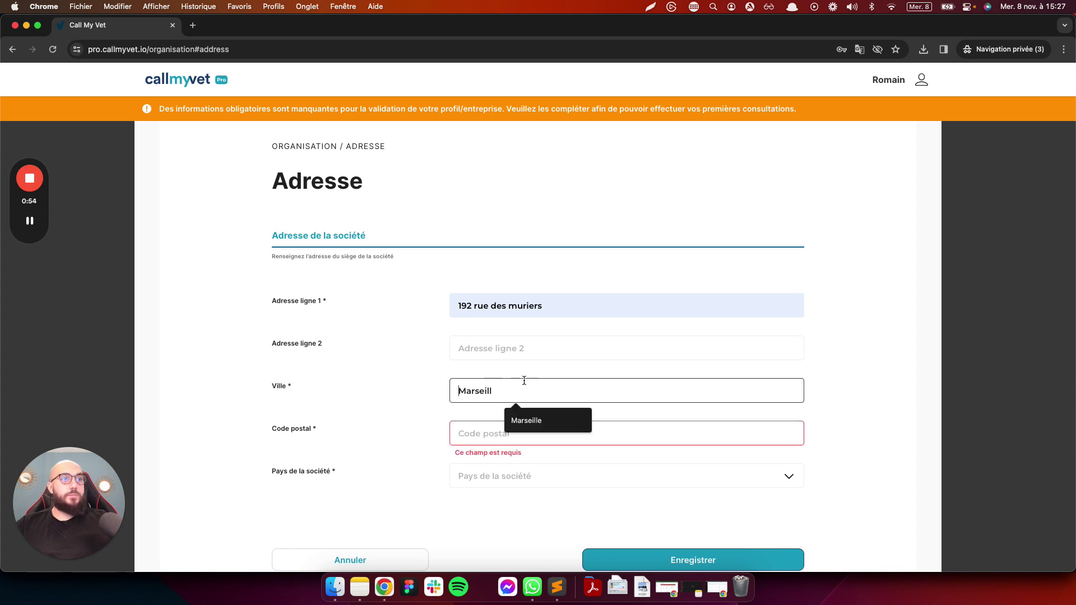
type("e")
Add the postal code, choose France as the country, and save the address
left_click(478, 436)
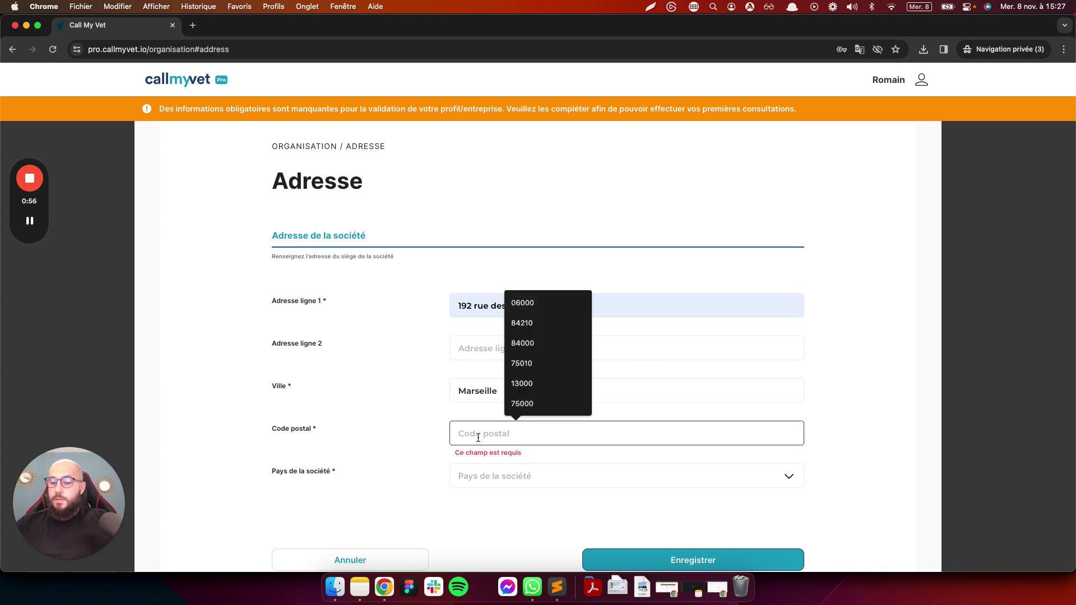
type("13001")
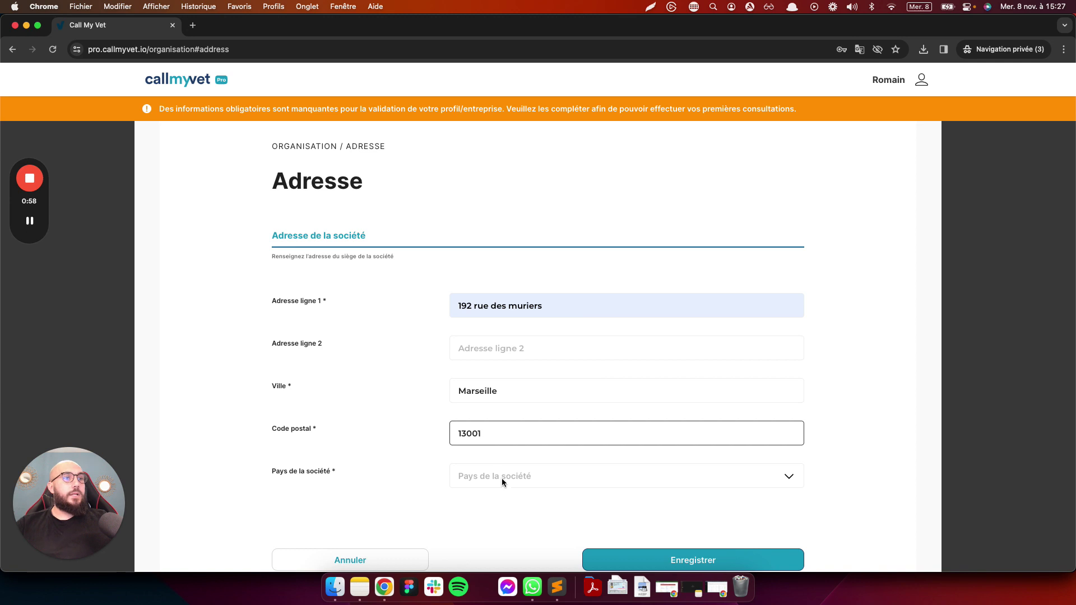
left_click(503, 481)
left_click(509, 487)
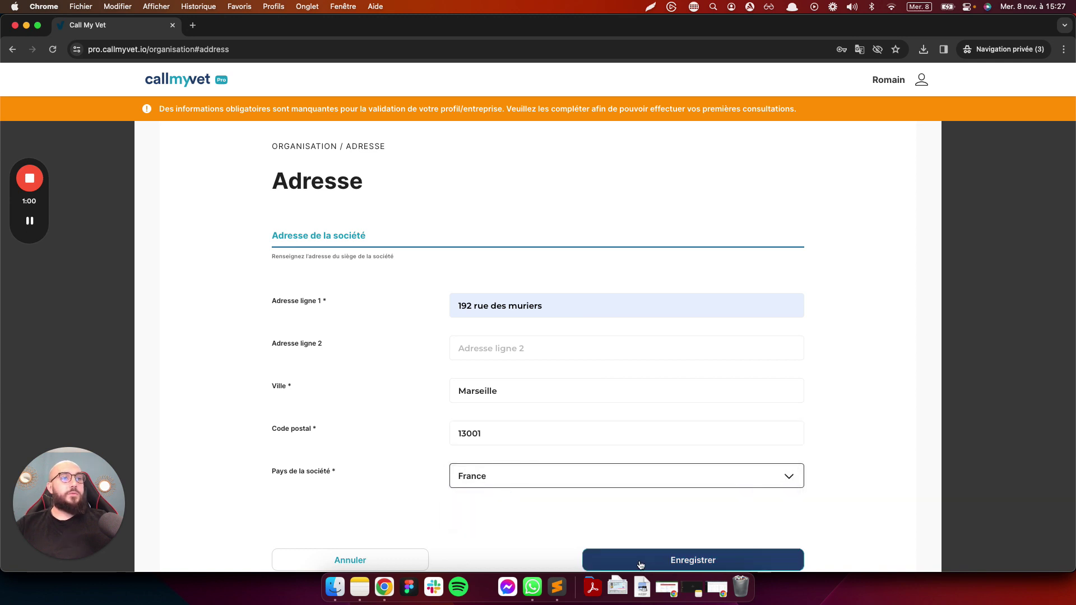
left_click(641, 562)
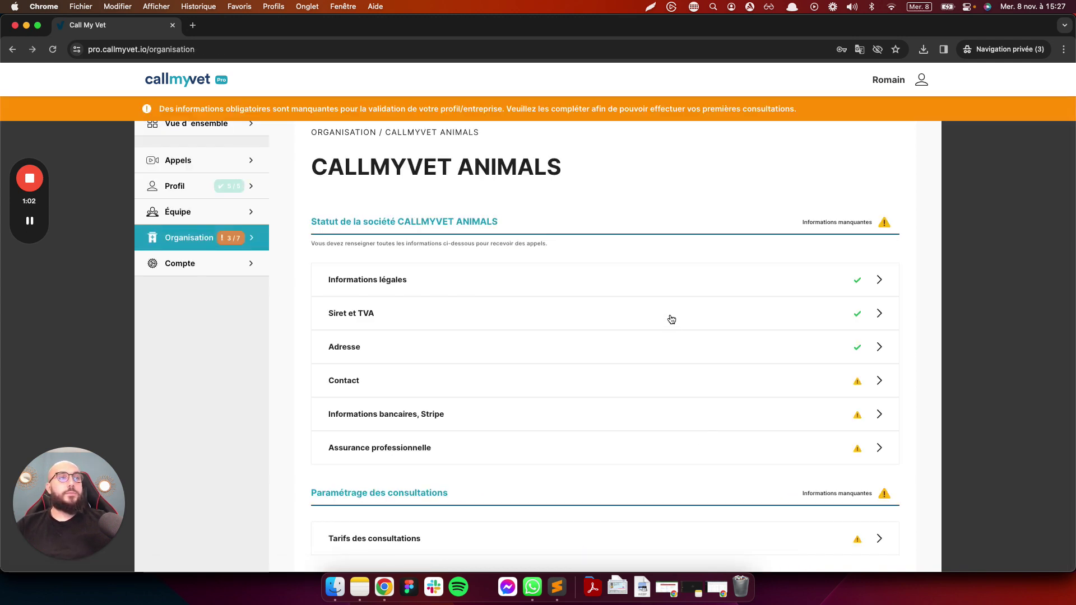
Enter the company's contact e-mail and phone number in the Contact form and save them
left_click(854, 387)
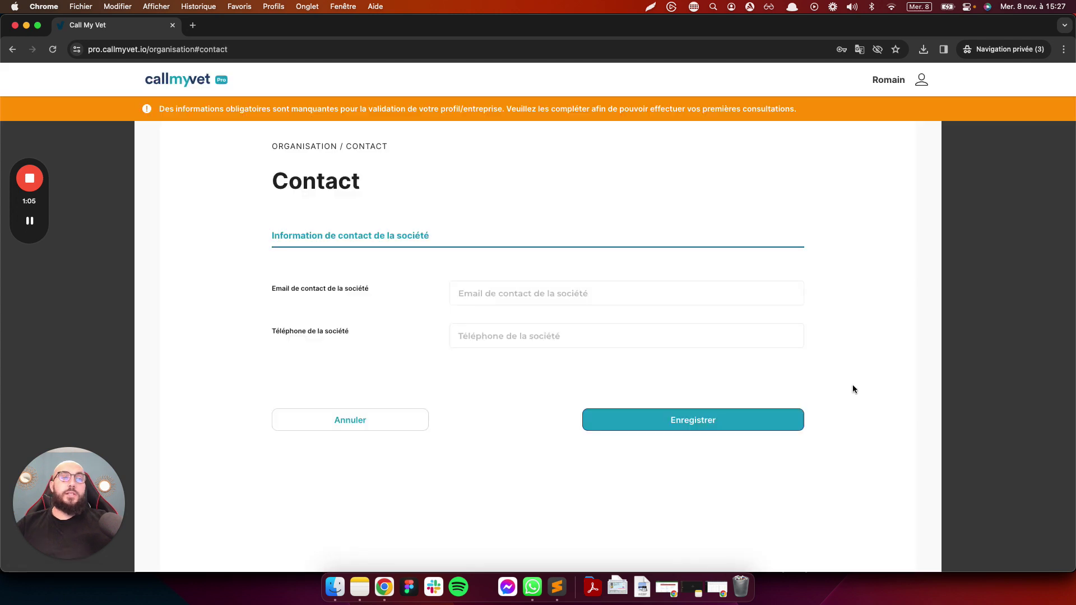
left_click(555, 296)
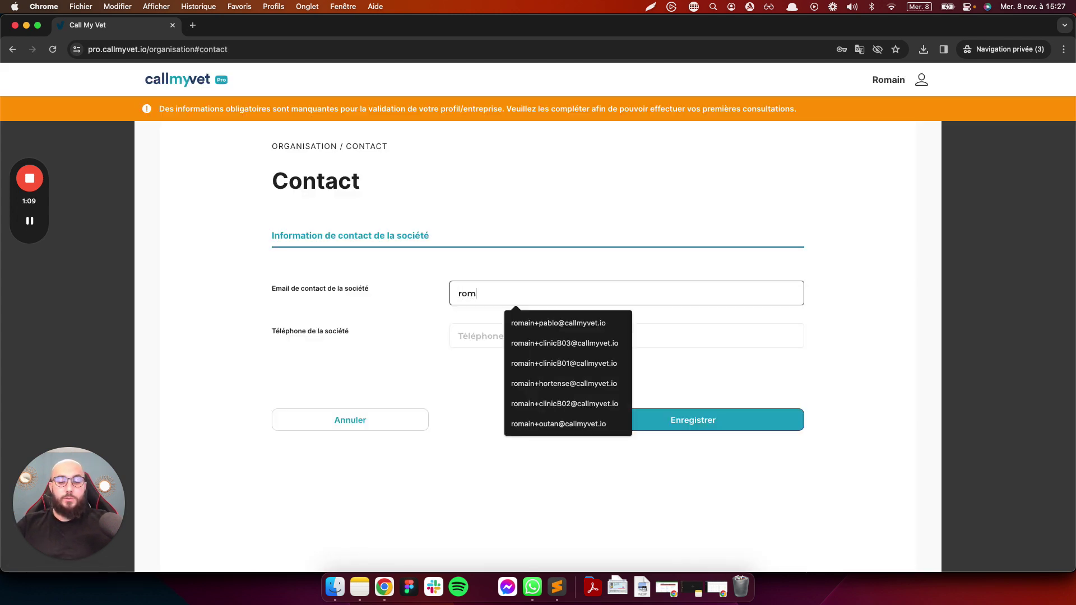
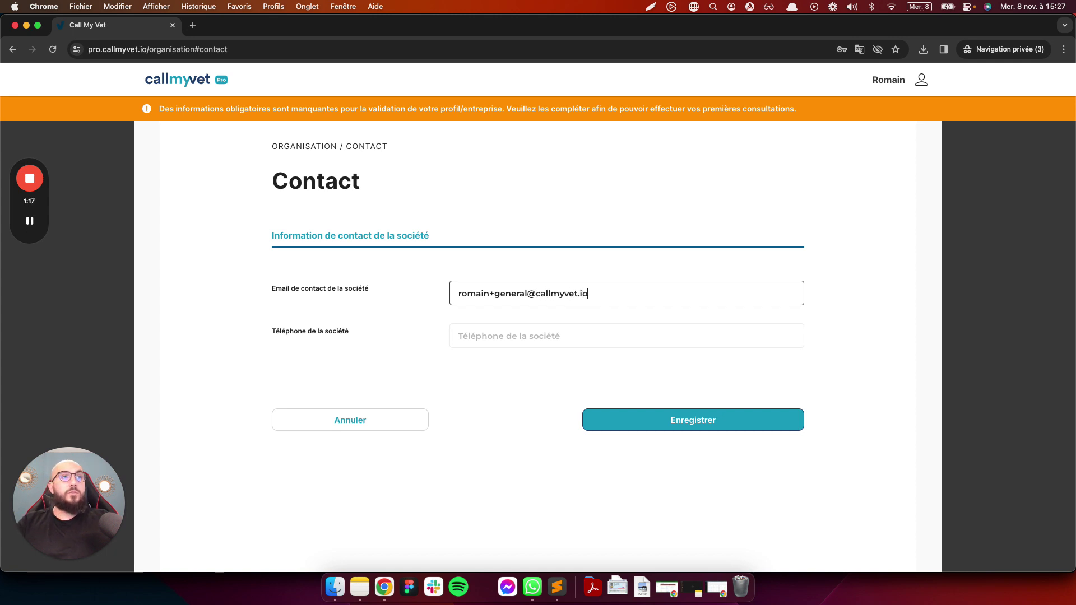
left_click(537, 337)
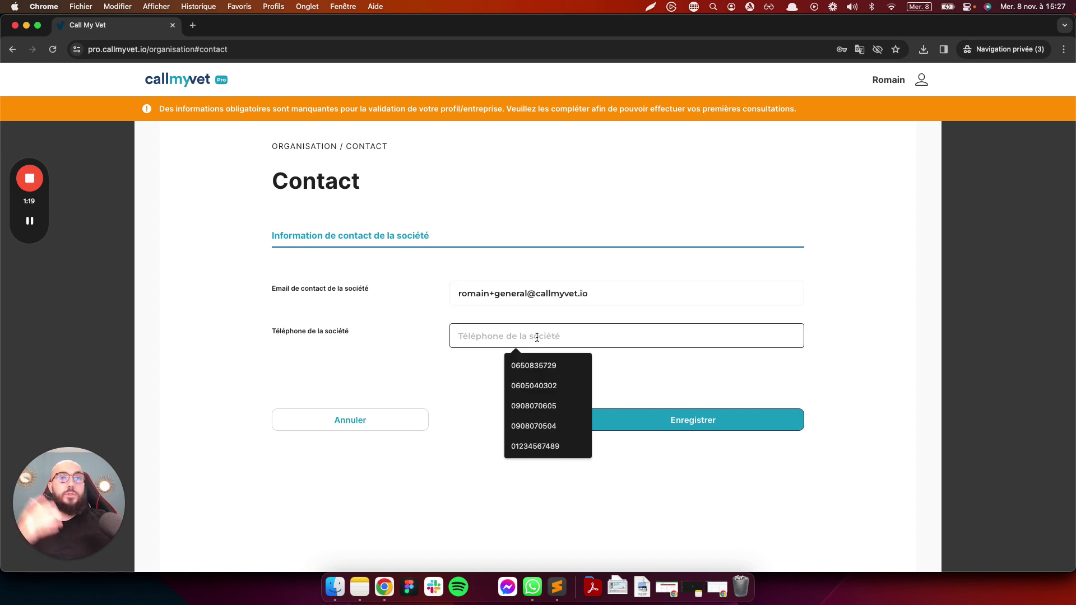
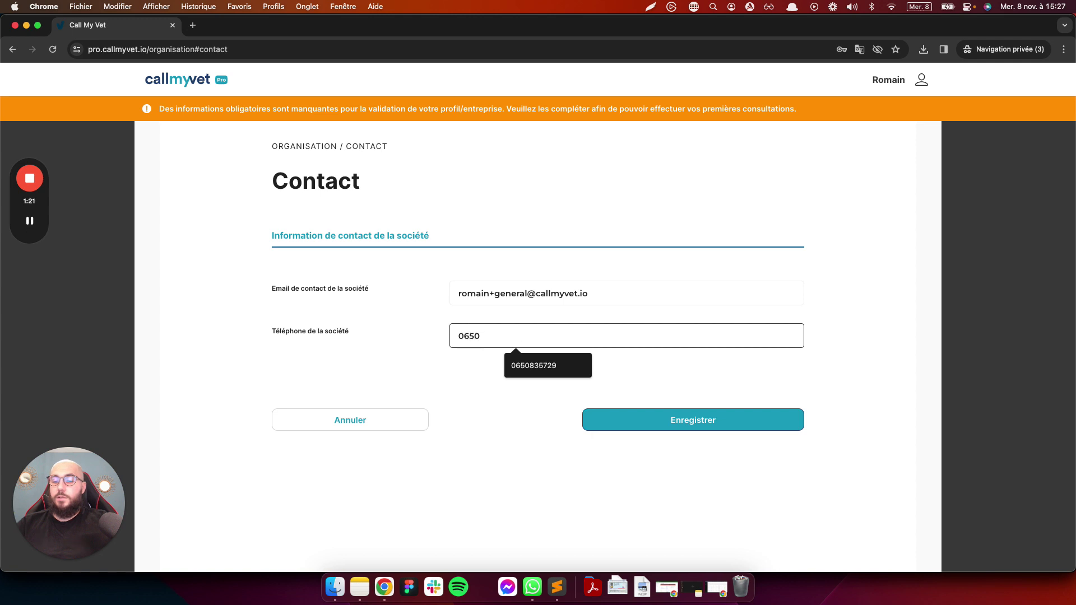
left_click(632, 420)
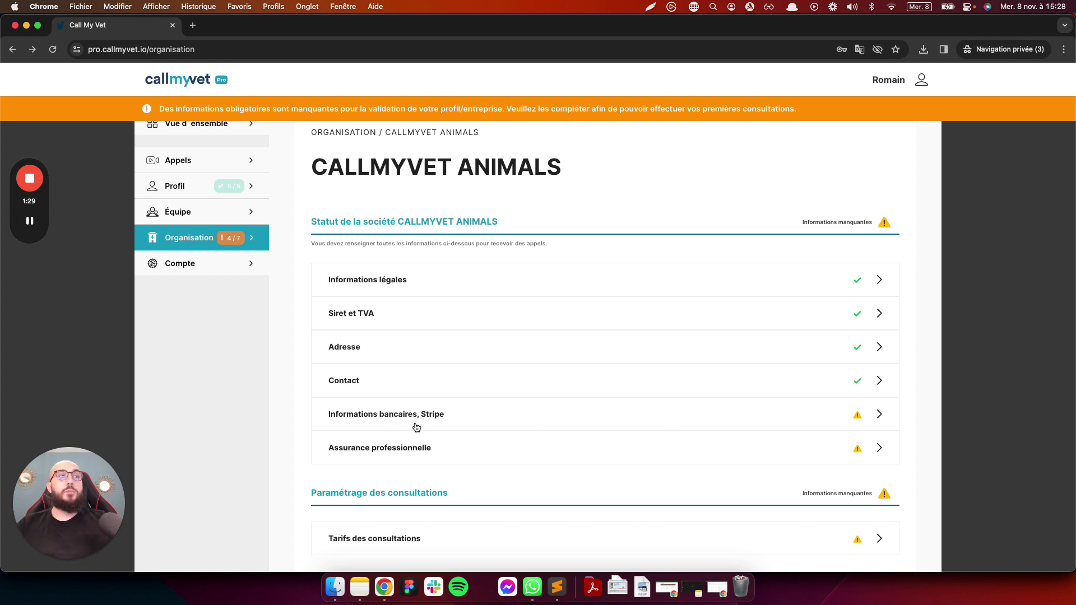
Open the Informations bancaires, Stripe page, showing Compte limité and no IBAN
left_click(848, 424)
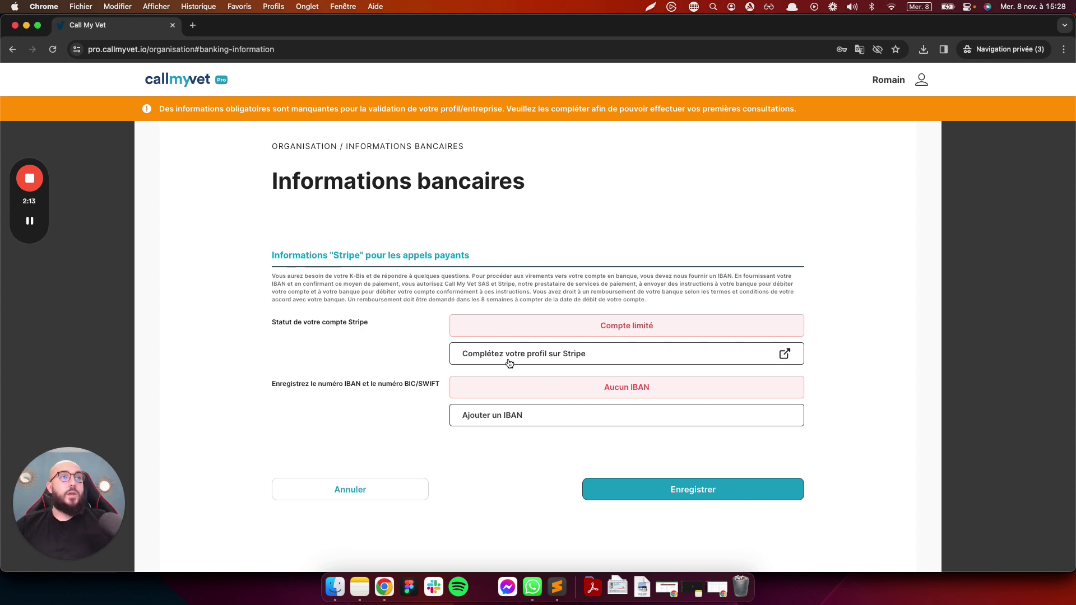
Launch Stripe profile completion and paste the company's SIREN number
left_click(658, 360)
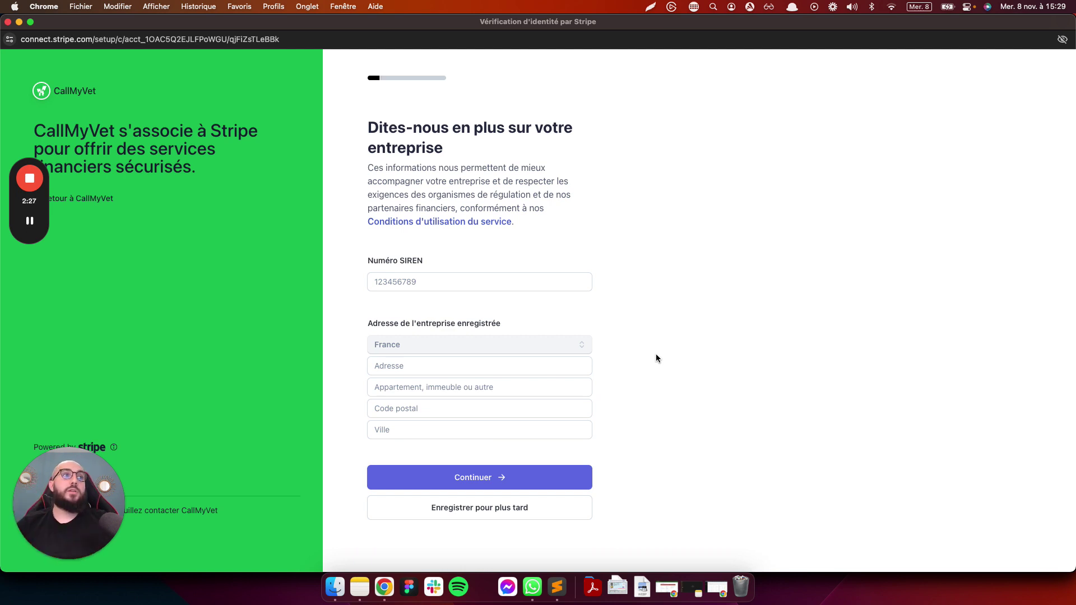
mouse_move(530, 257)
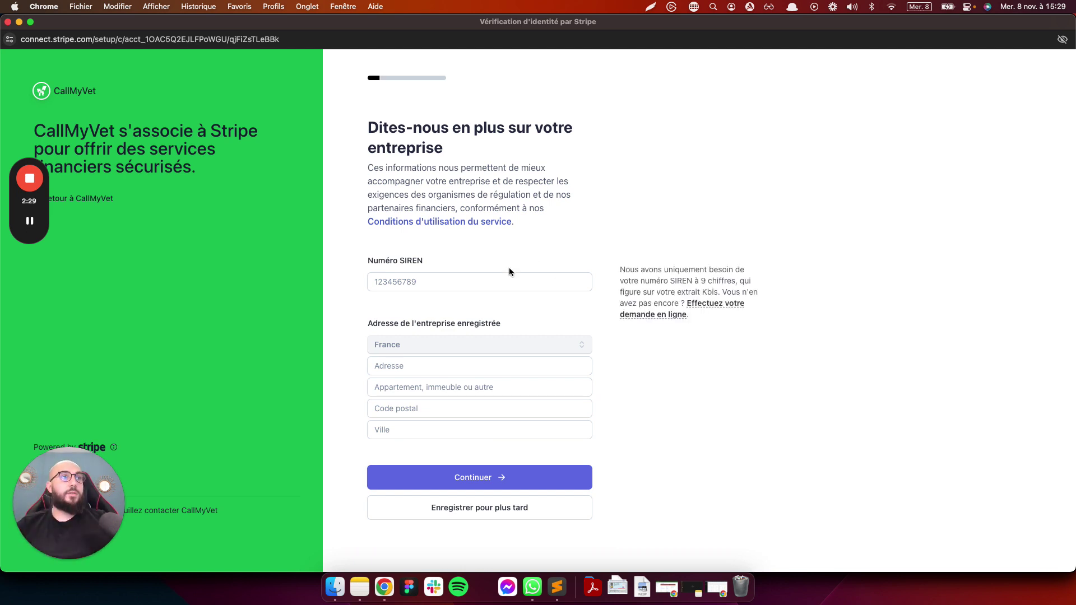
left_click(467, 280)
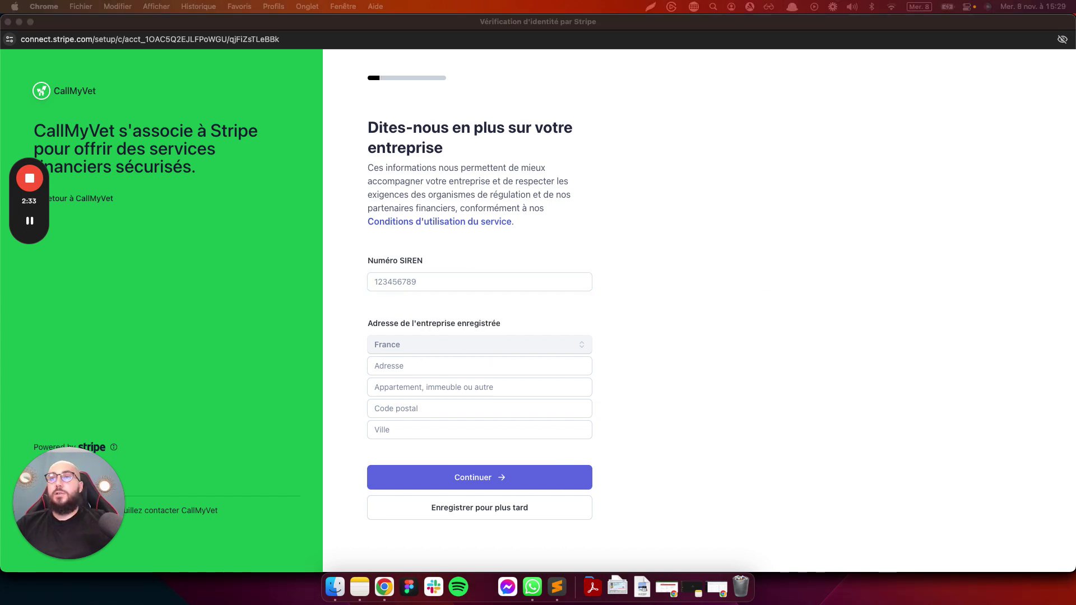
left_click(443, 286)
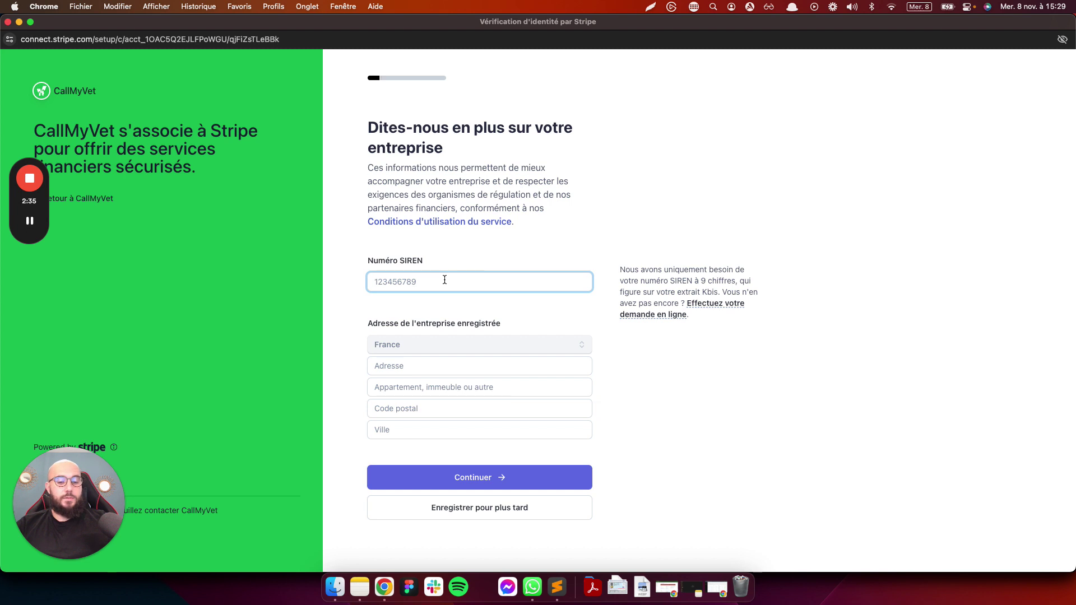
Enter the registered business street, postal code and city, then continue
left_click(427, 364)
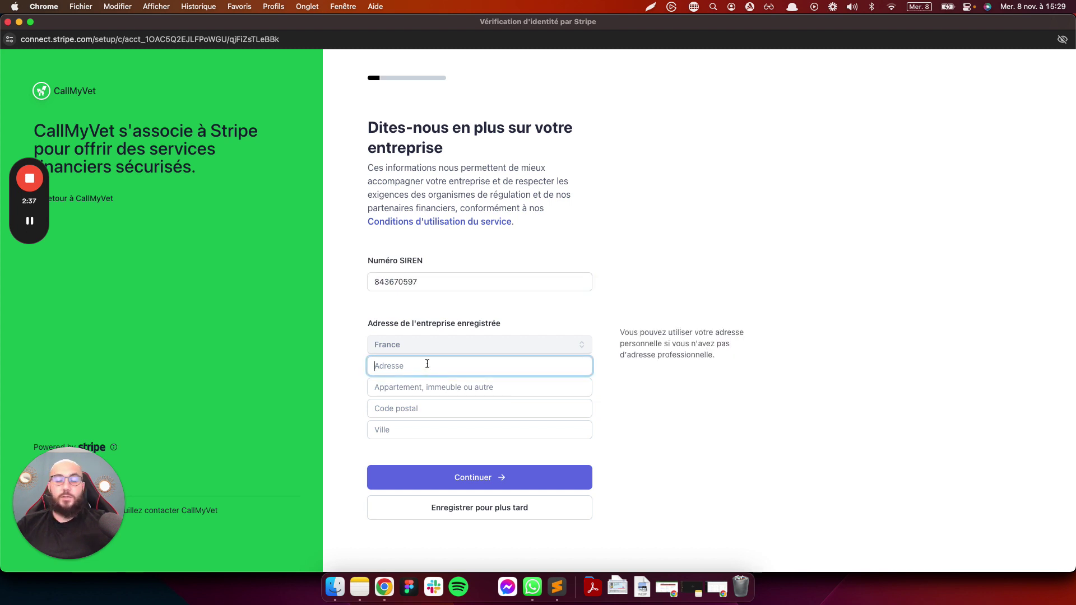
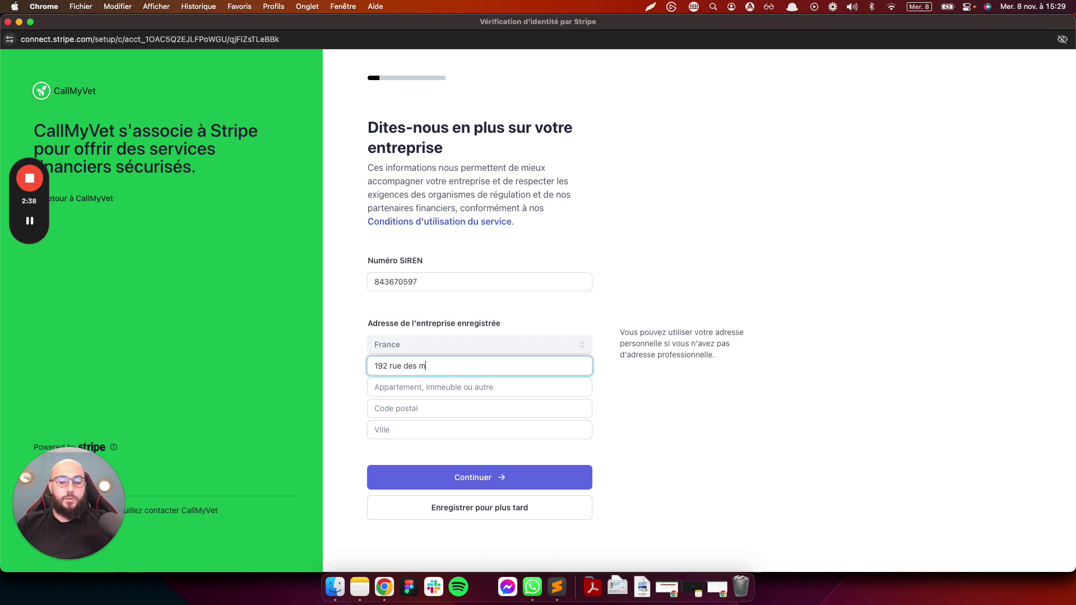
left_click(433, 410)
type("13001")
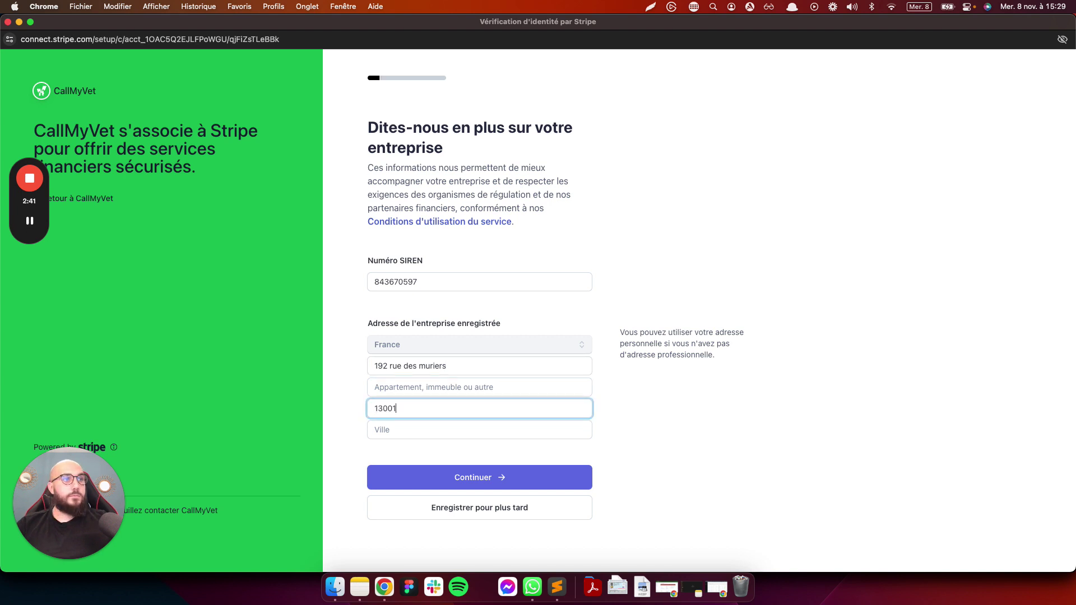
left_click(448, 432)
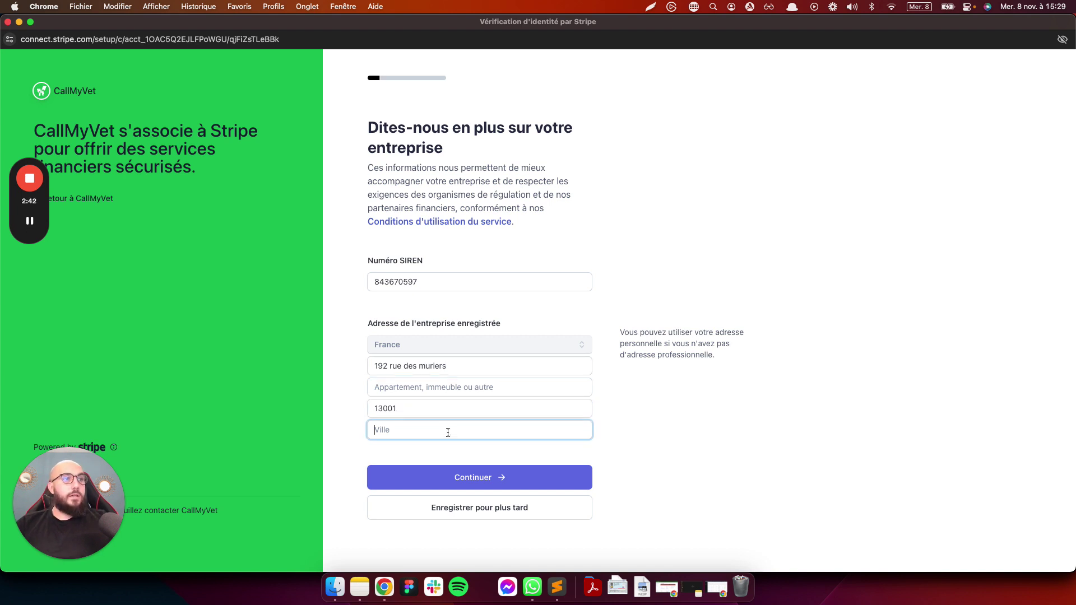
type("Marseille")
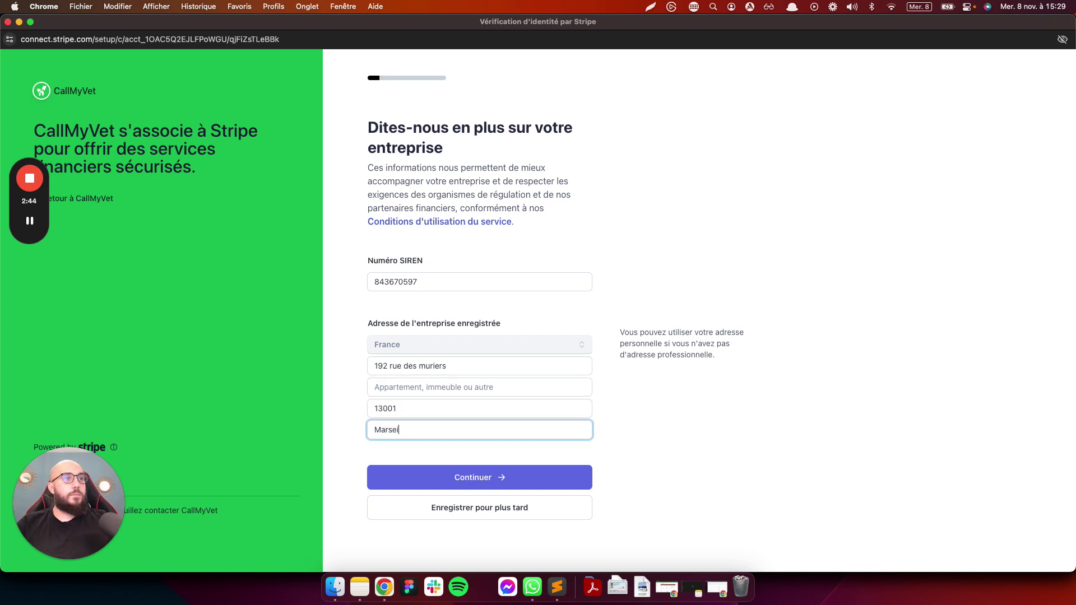
left_click(471, 478)
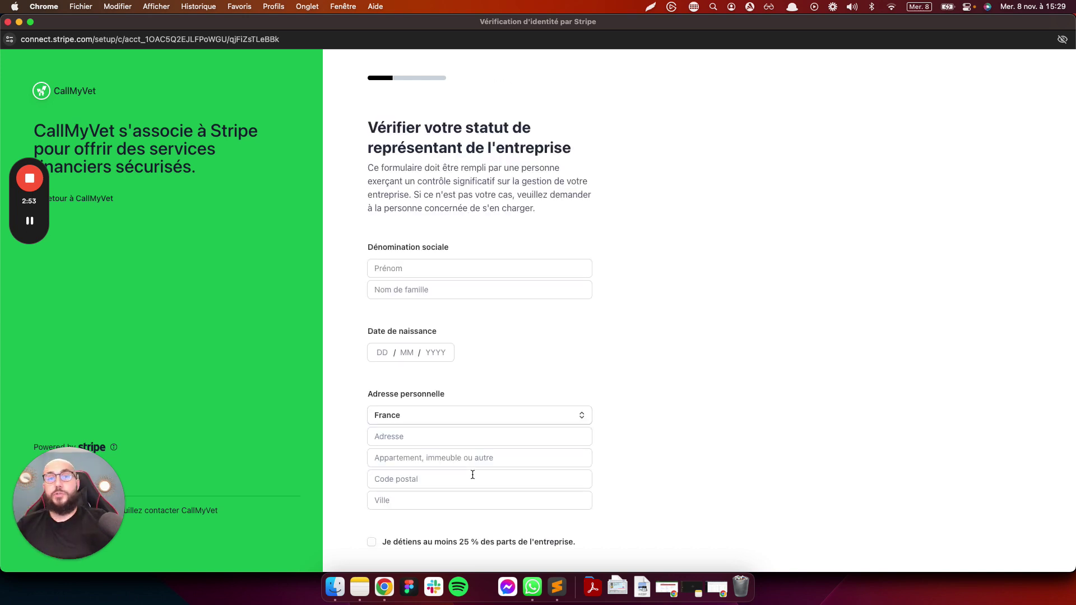
Fill in the representative's first name, last name and date of birth
left_click(429, 268)
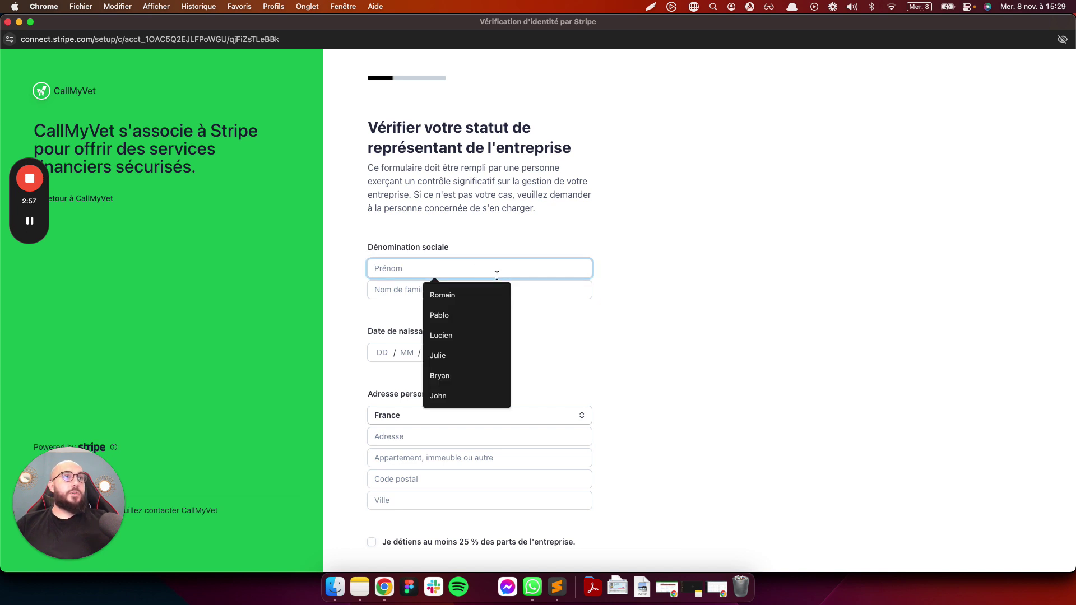
left_click(469, 296)
left_click(440, 290)
type("Ca")
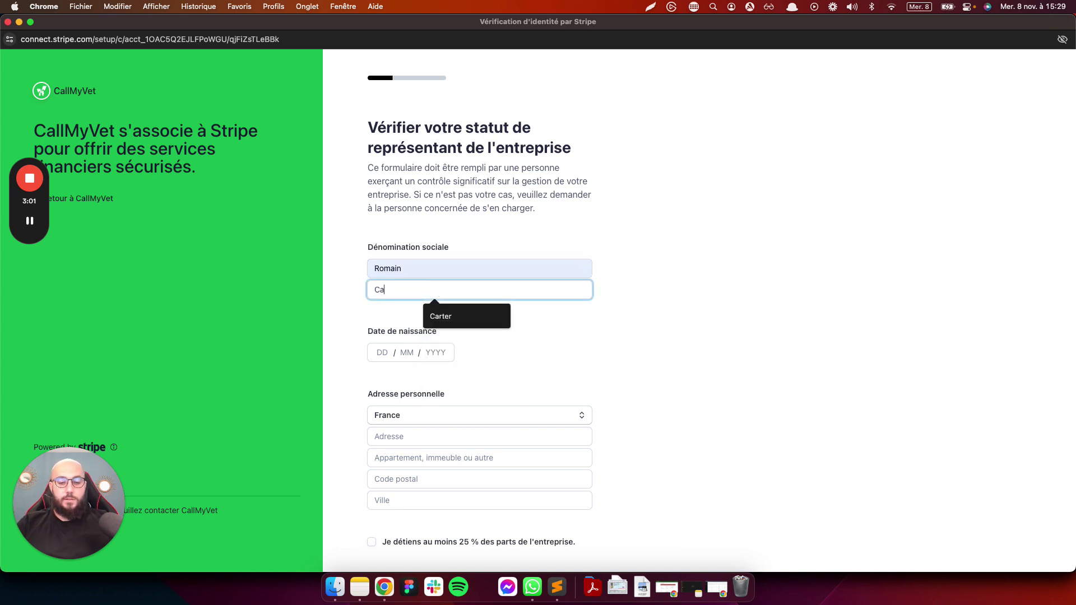
type("llmyvet")
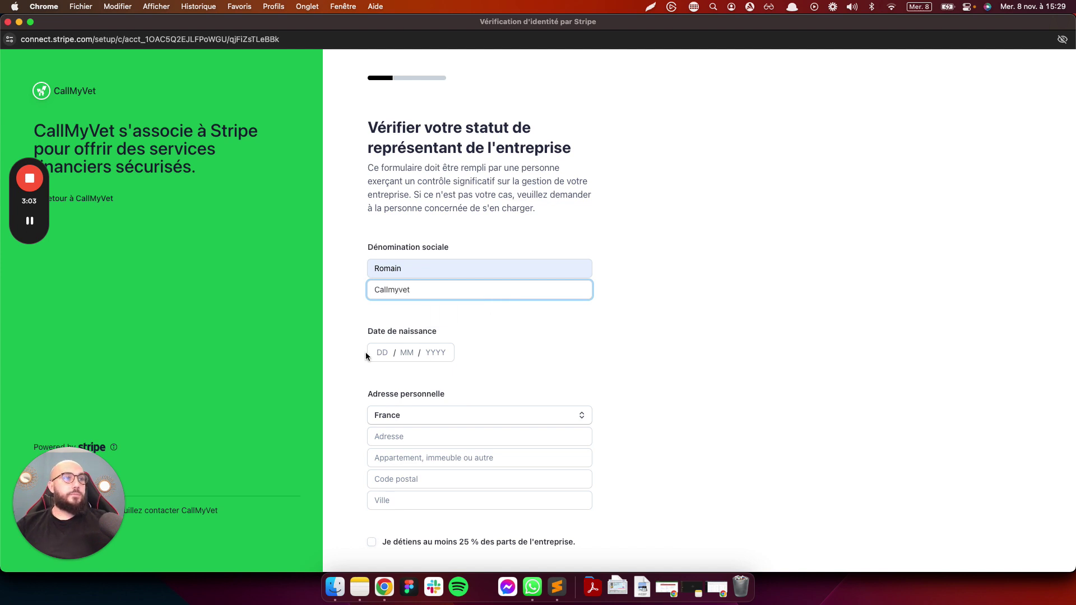
left_click(377, 351)
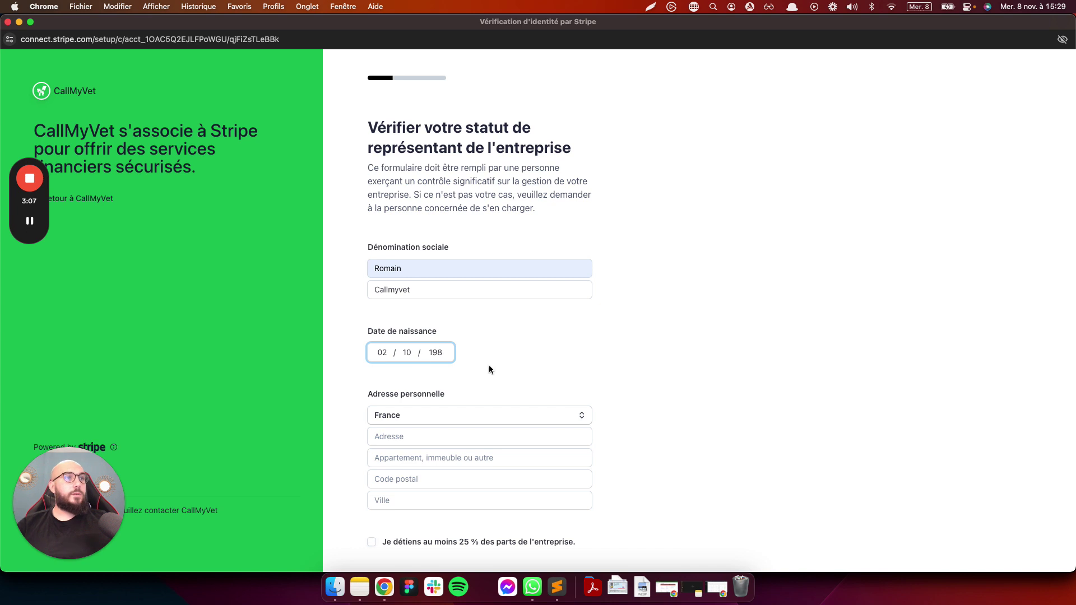
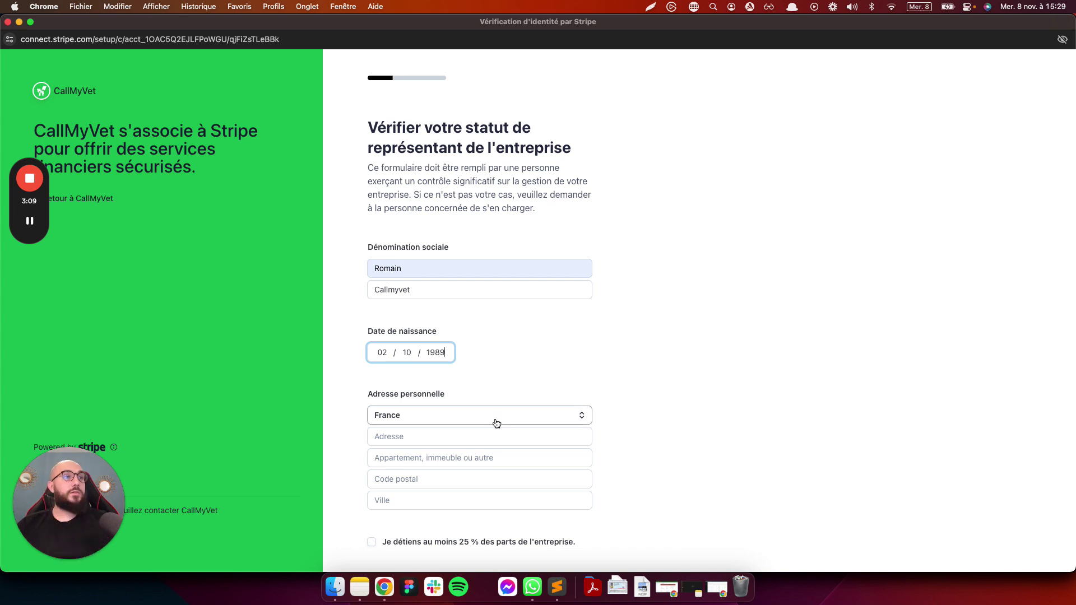
Enter the representative's personal street address, postal code and city
scroll(497, 423, "down", 3)
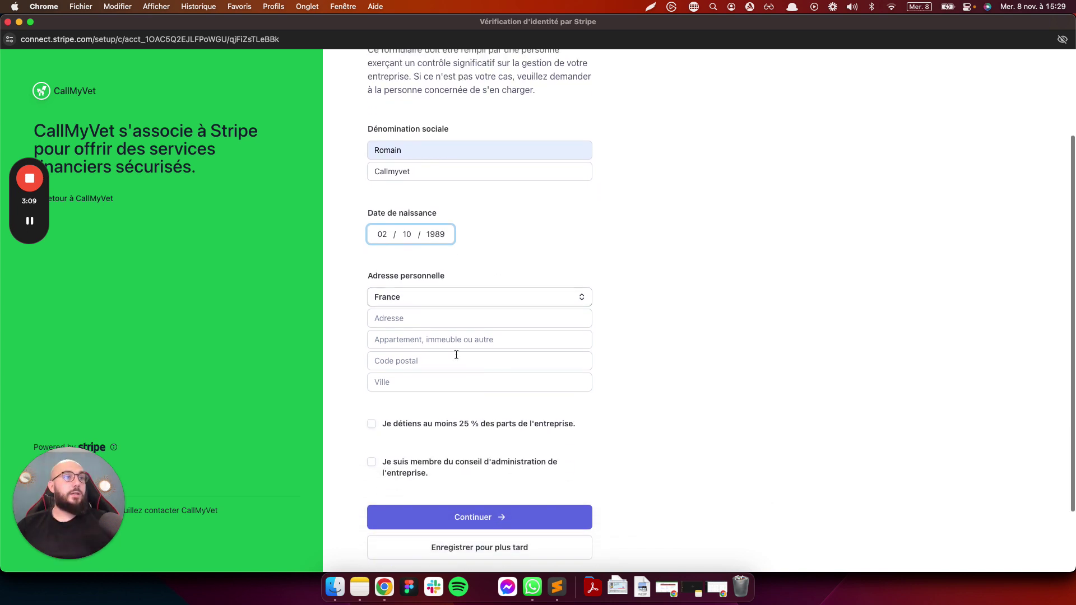
left_click(431, 320)
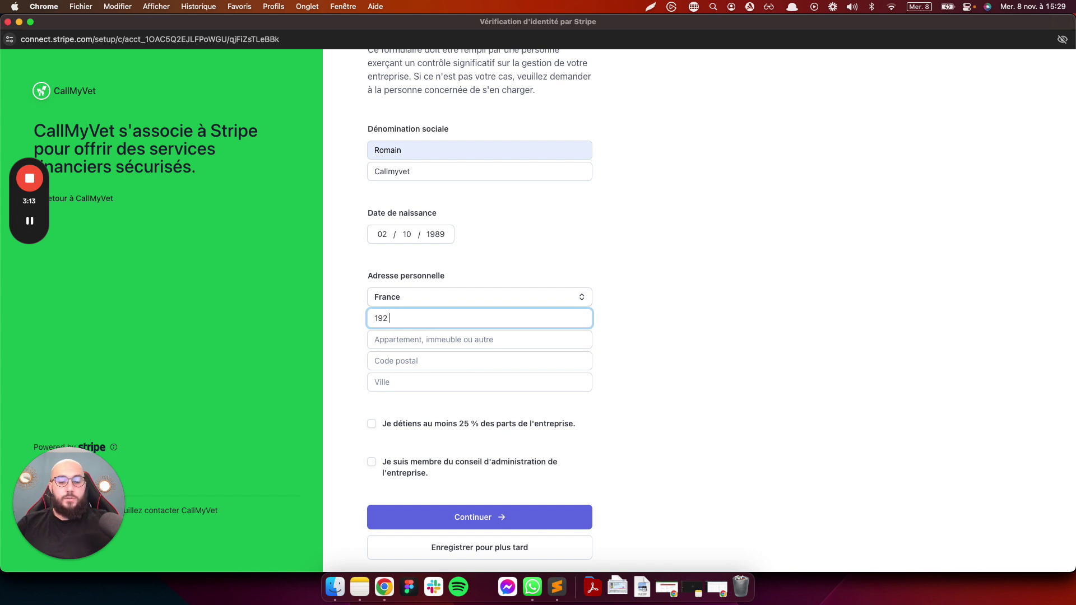
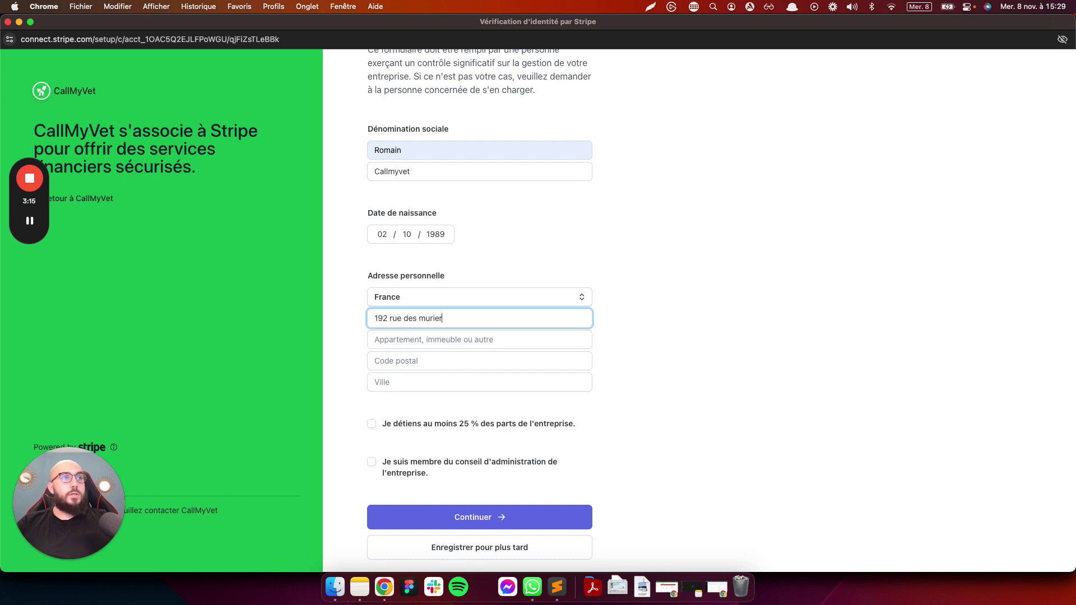
scroll(435, 355, "up", 1)
left_click(432, 373)
type("13001")
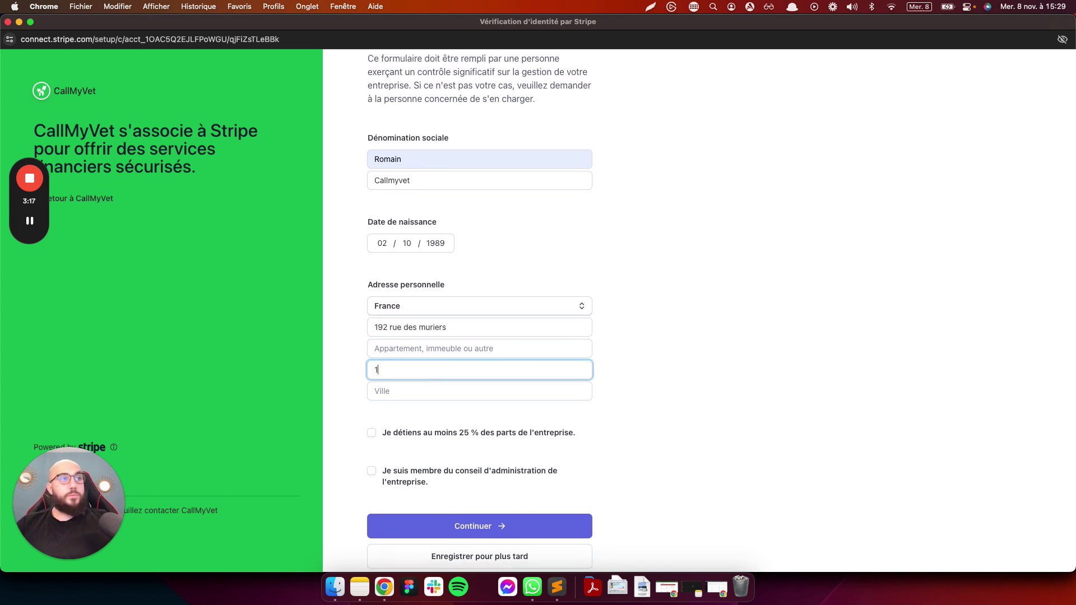
left_click(436, 391)
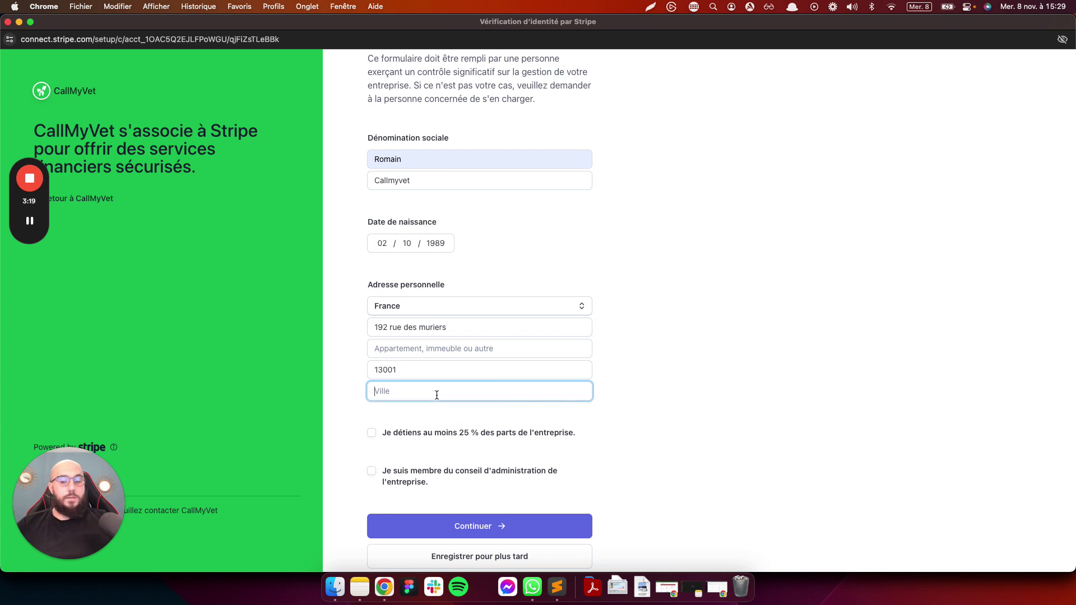
type("Marseille")
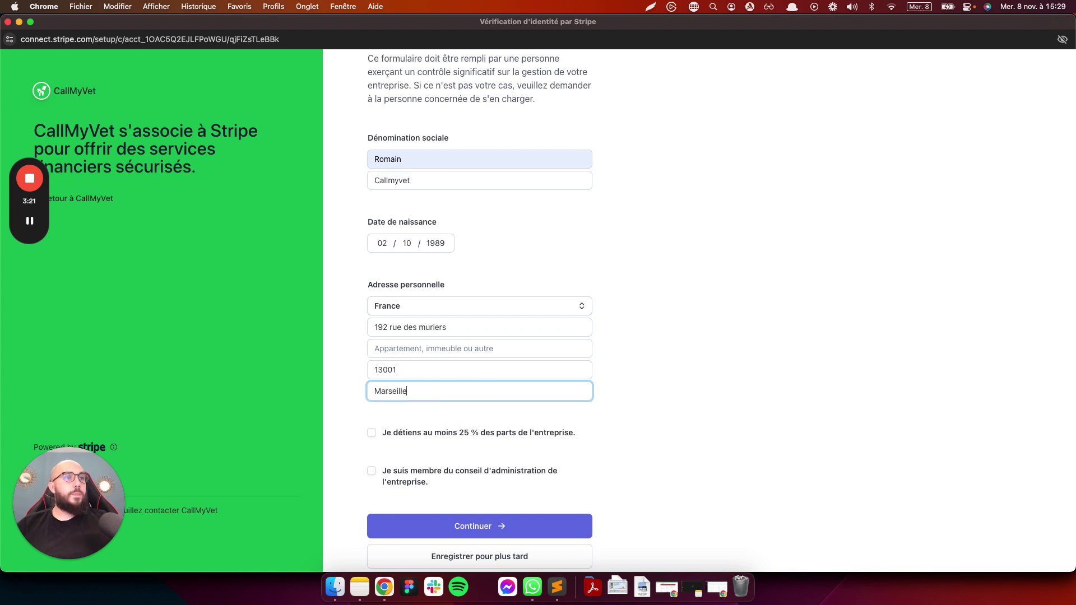
Declare that the representative owns at least 25% of the company
scroll(487, 419, "down", 3)
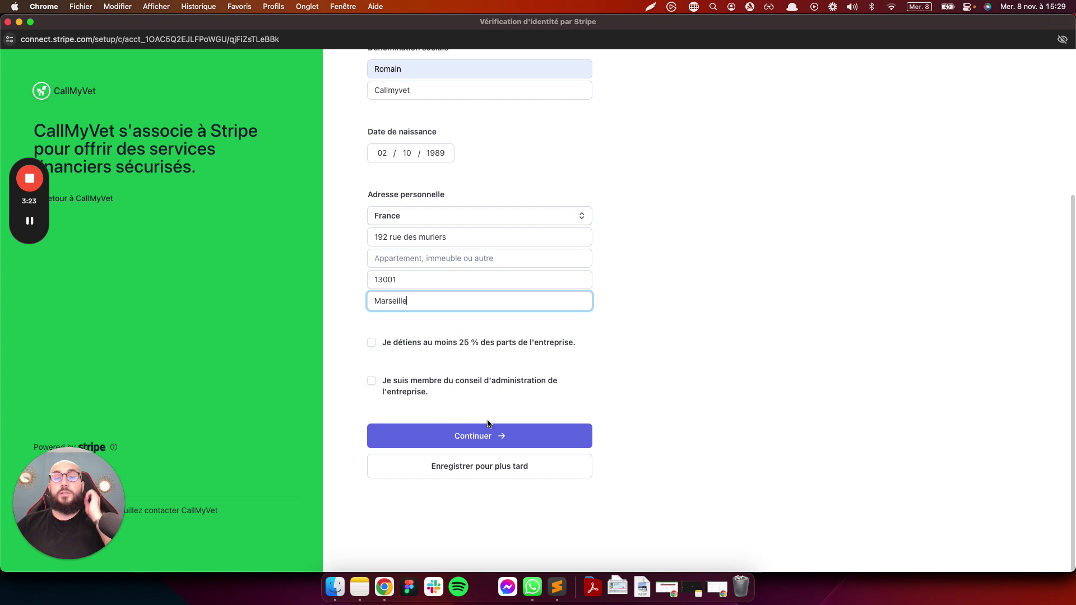
scroll(488, 423, "up", 2)
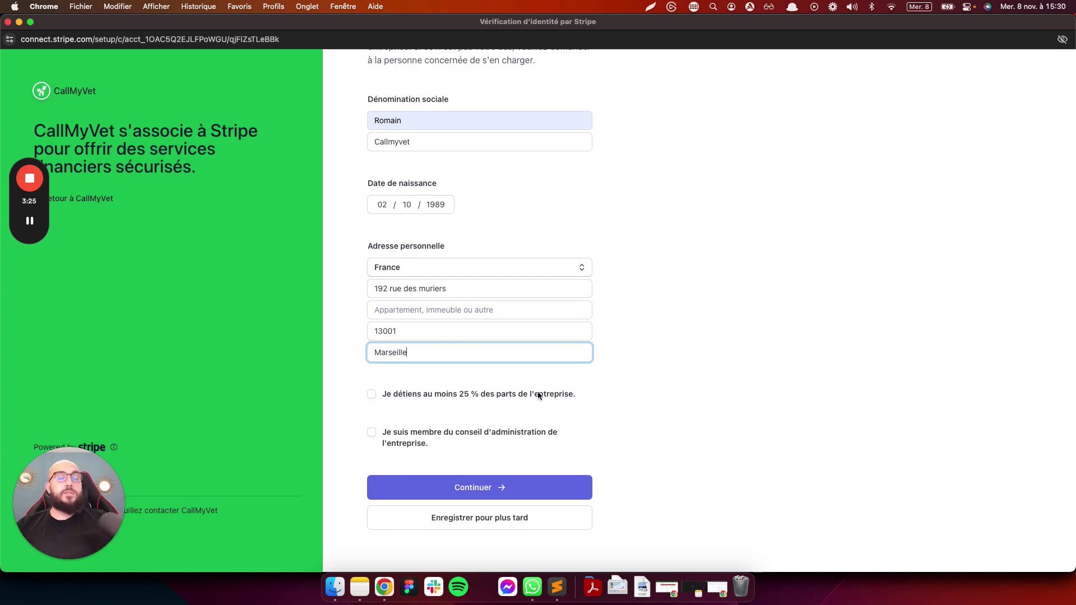
scroll(411, 382, "up", 2)
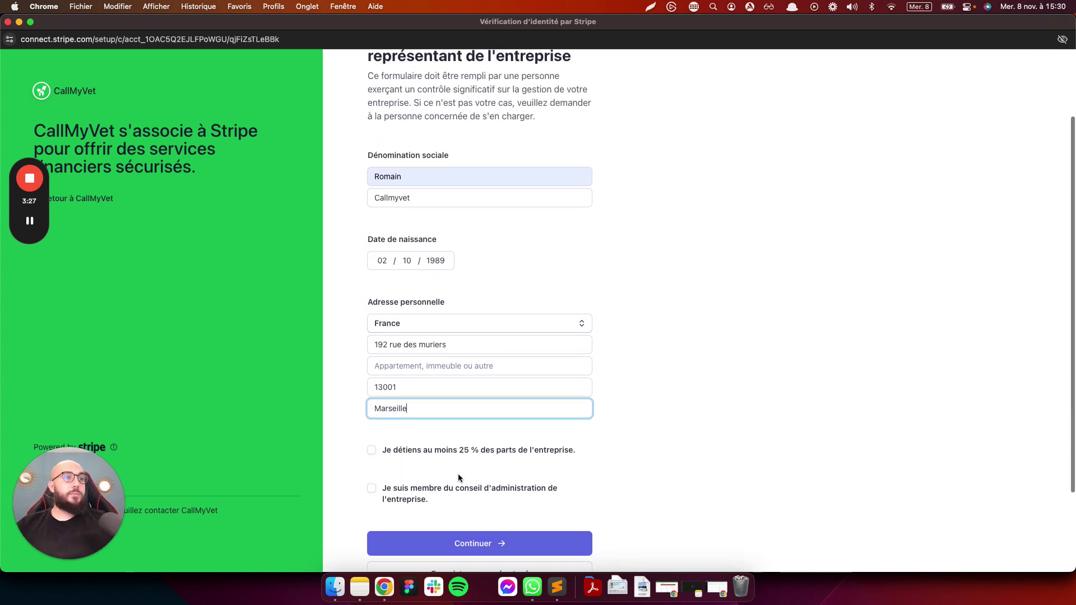
scroll(465, 462, "down", 2)
left_click(371, 395)
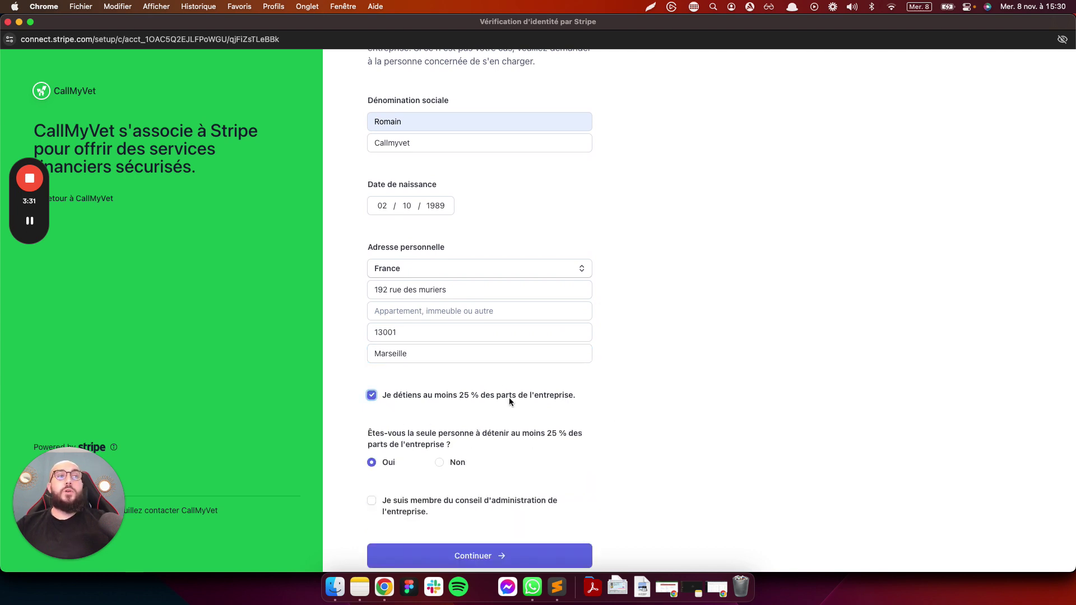
scroll(445, 385, "down", 3)
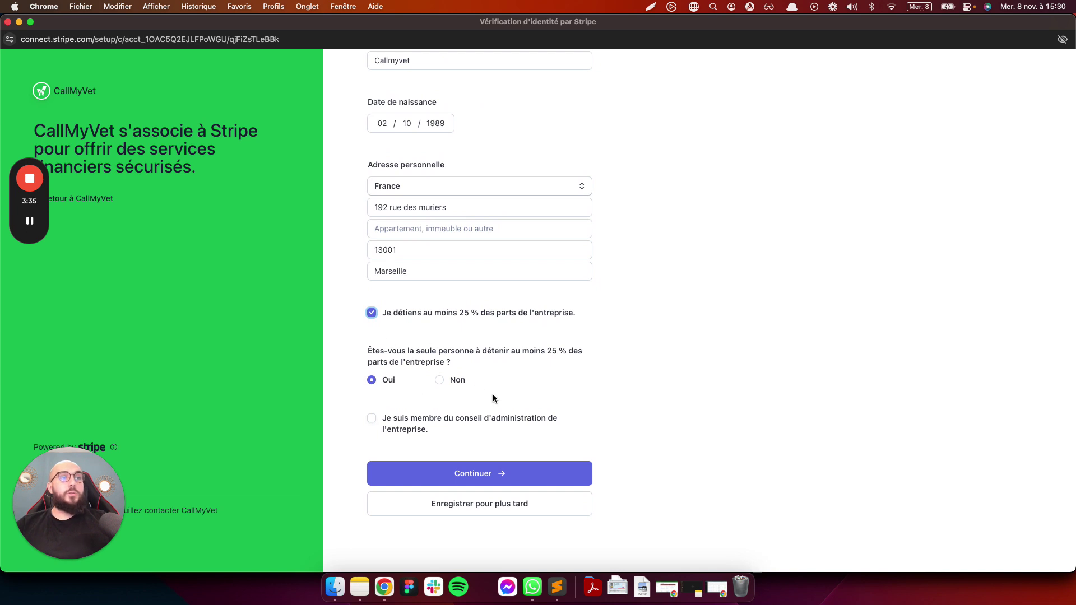
Submit the representative and add that same person as company director, then continue
left_click(470, 476)
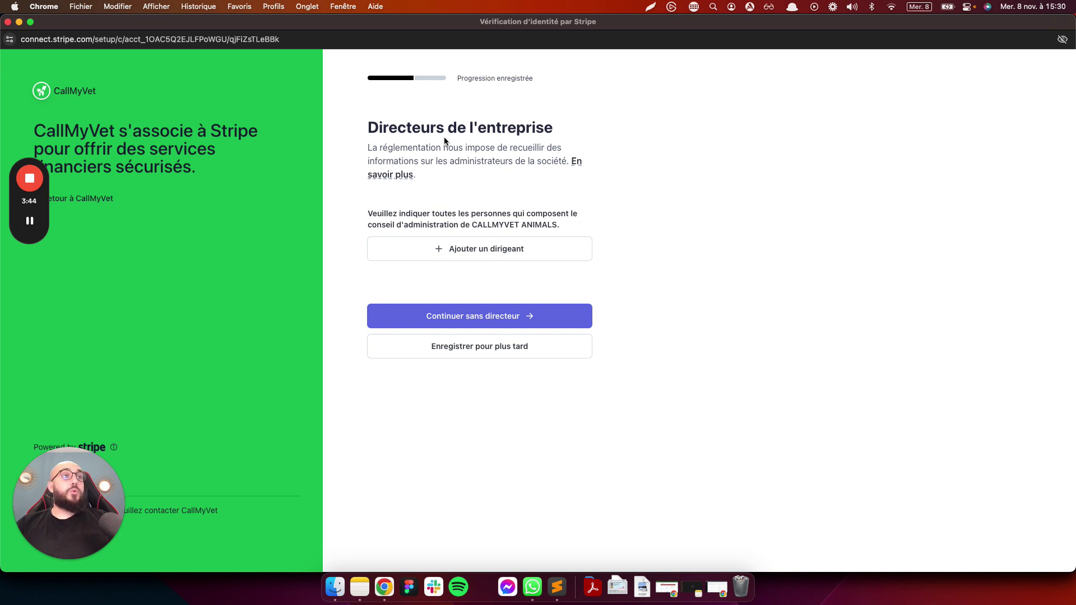
left_click(473, 254)
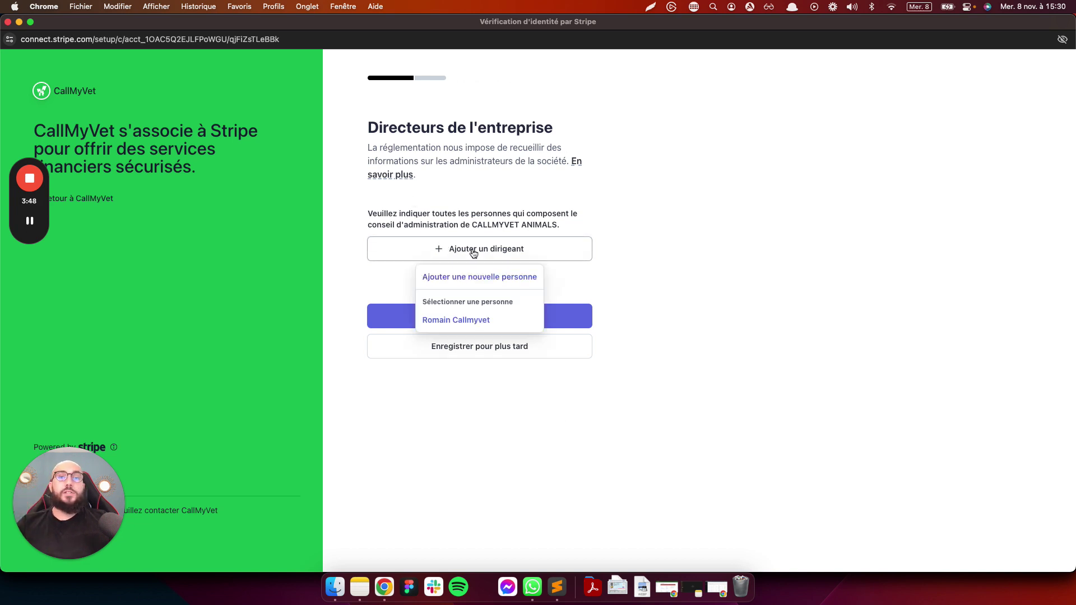
left_click(471, 320)
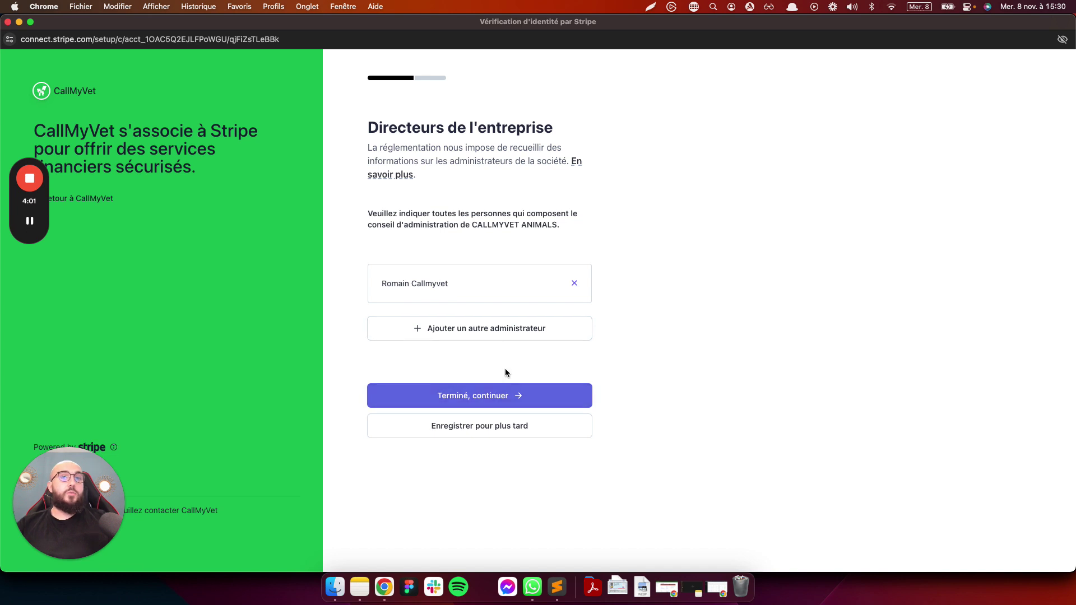
left_click(474, 399)
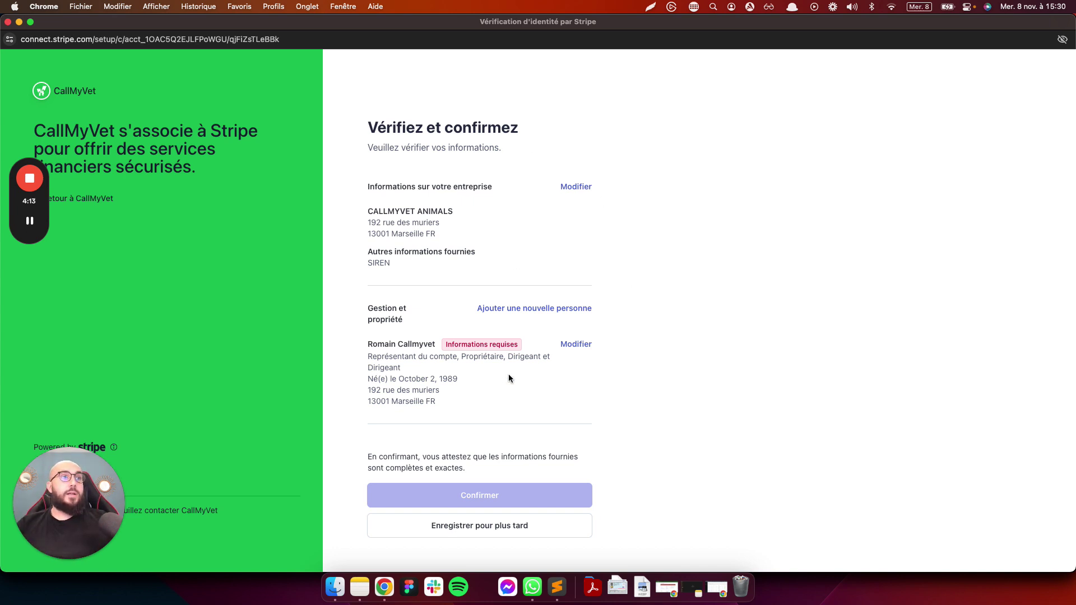
Choose file-upload verification with an identity card and accept Stripe's verification terms
left_click(578, 344)
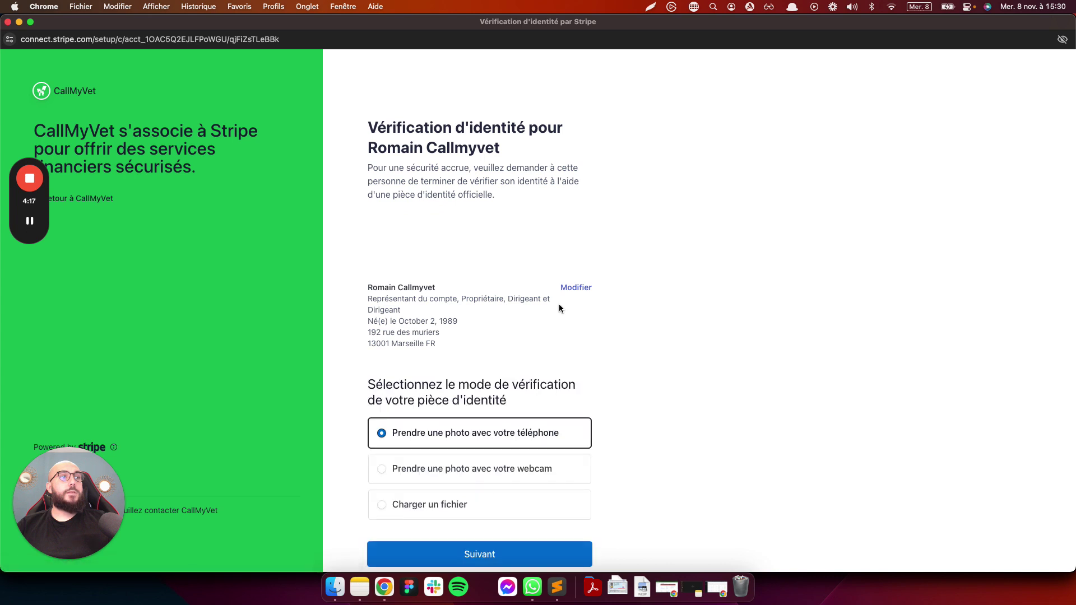
scroll(549, 286, "down", 3)
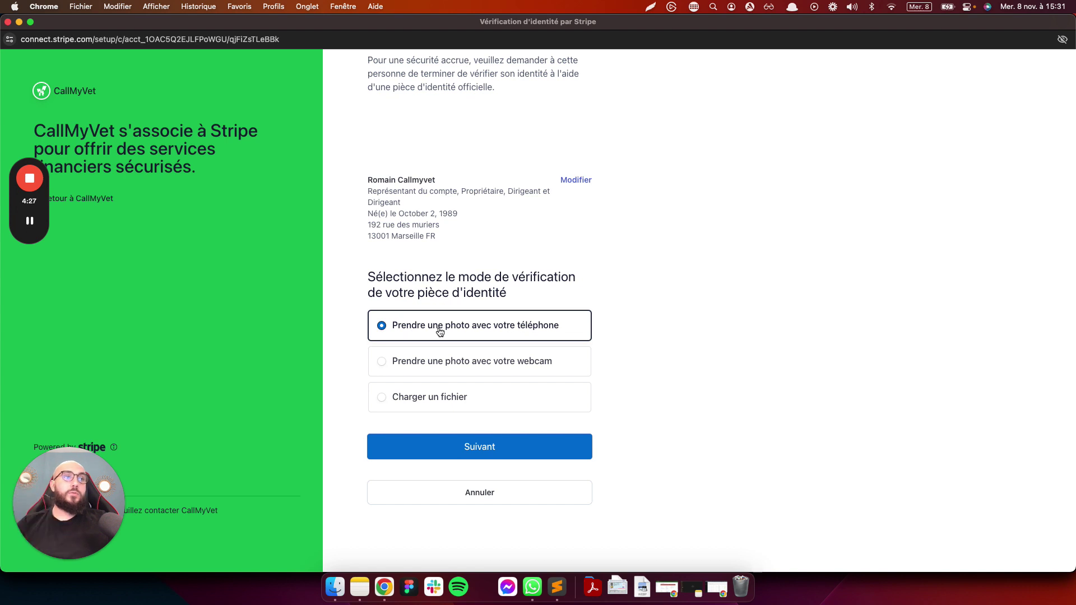
left_click(427, 399)
left_click(474, 447)
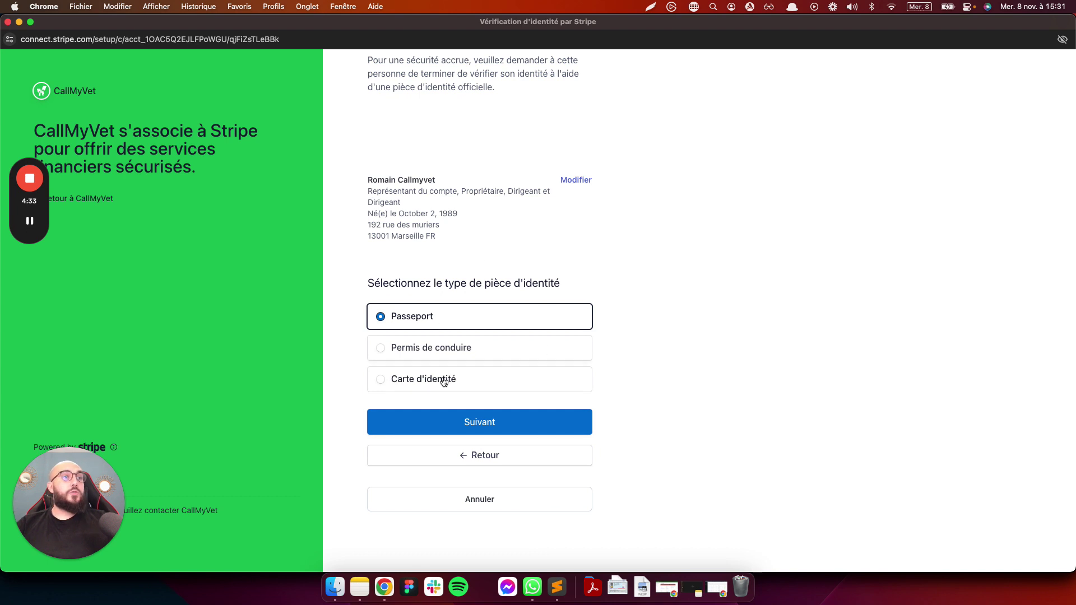
left_click(441, 380)
left_click(486, 427)
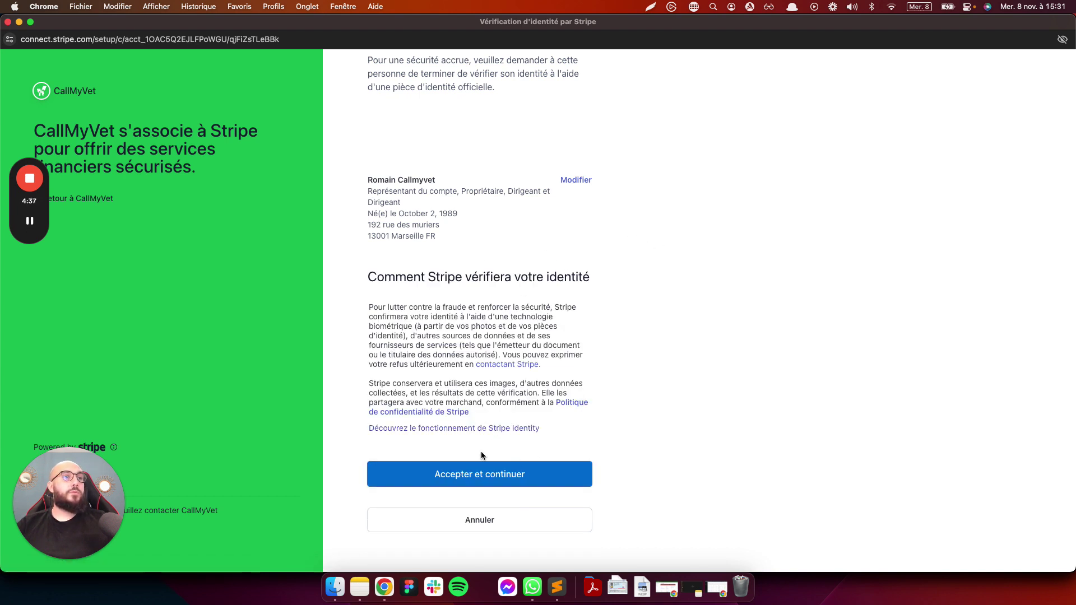
left_click(478, 474)
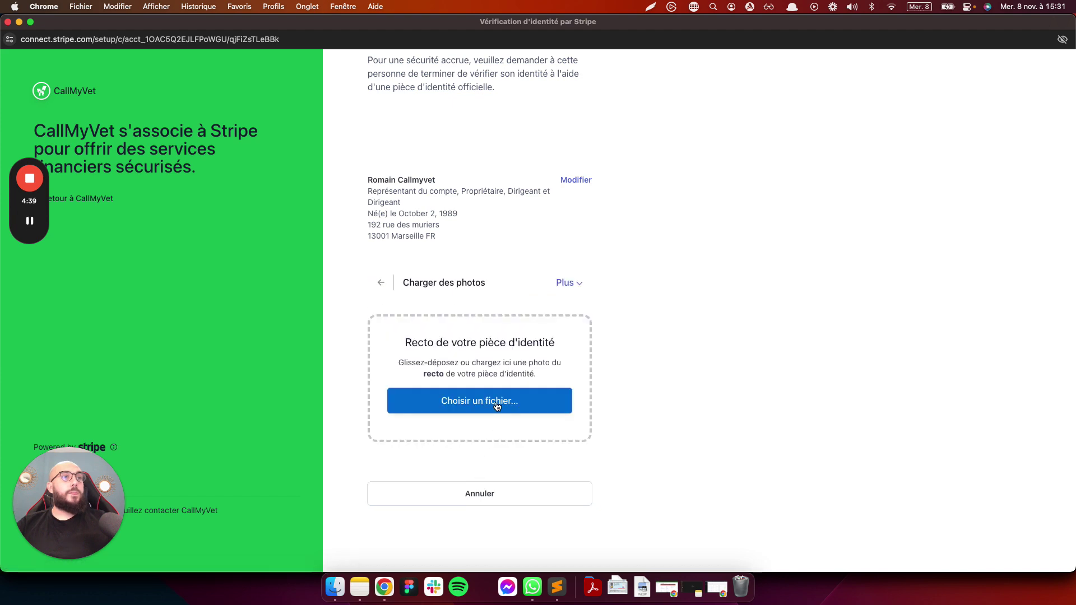
Upload and approve the photo of the ID card's front
left_click(497, 407)
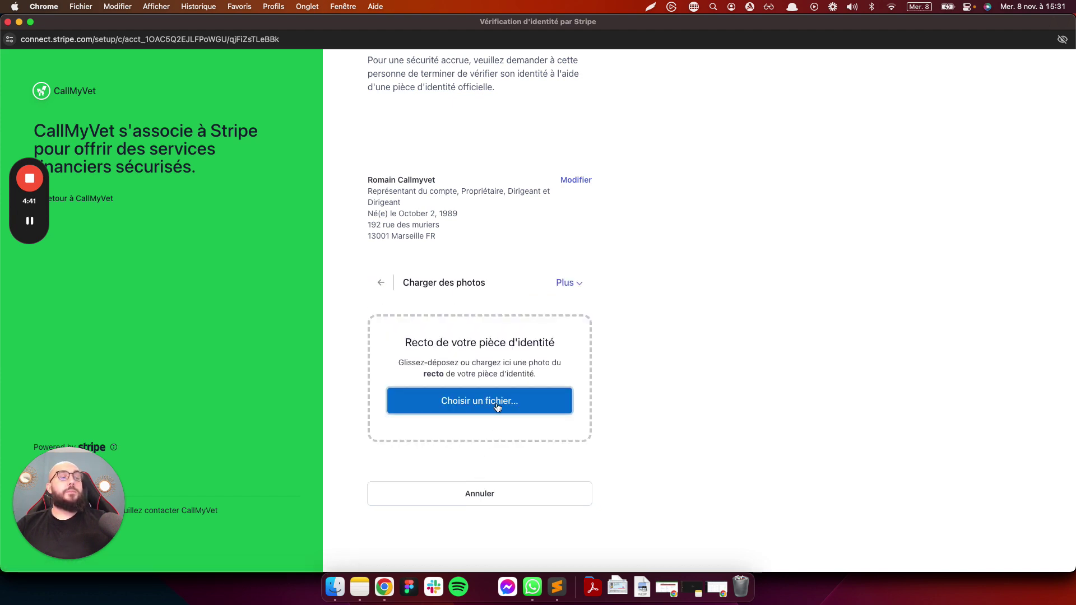
left_click(468, 164)
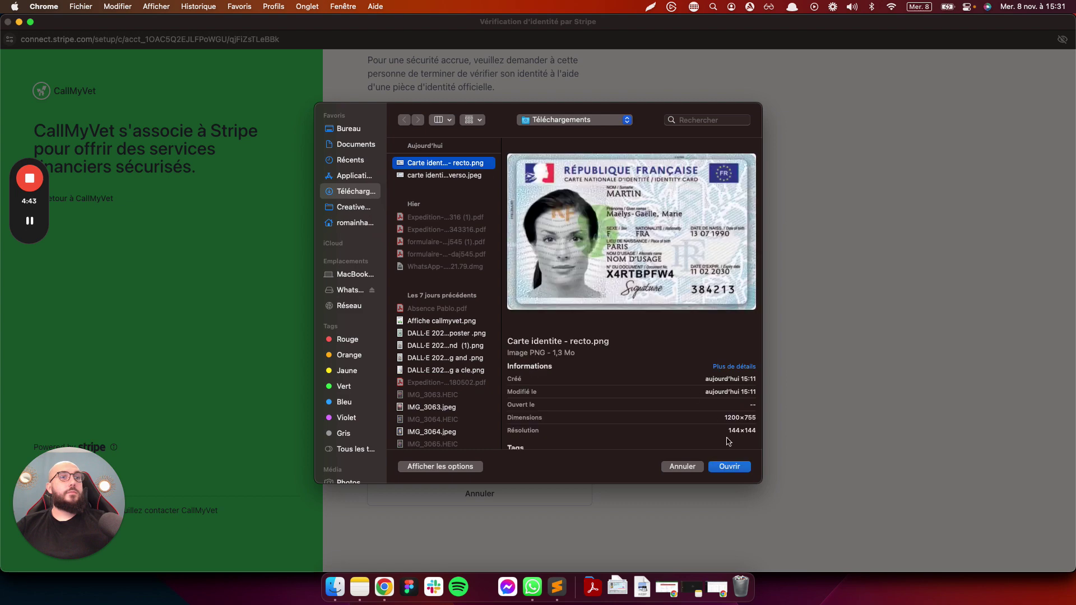
left_click(728, 466)
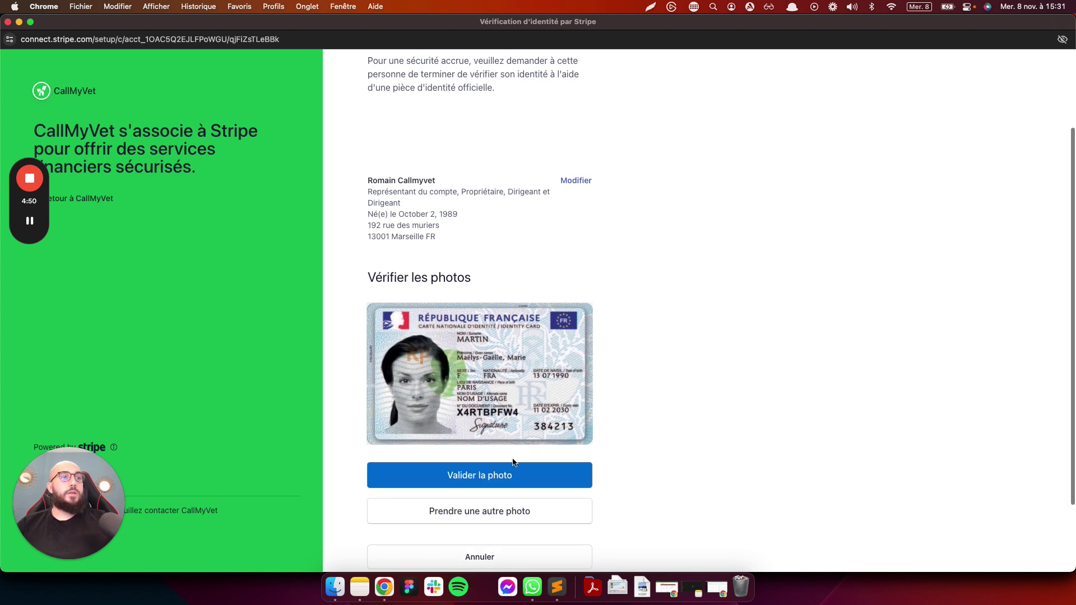
left_click(500, 474)
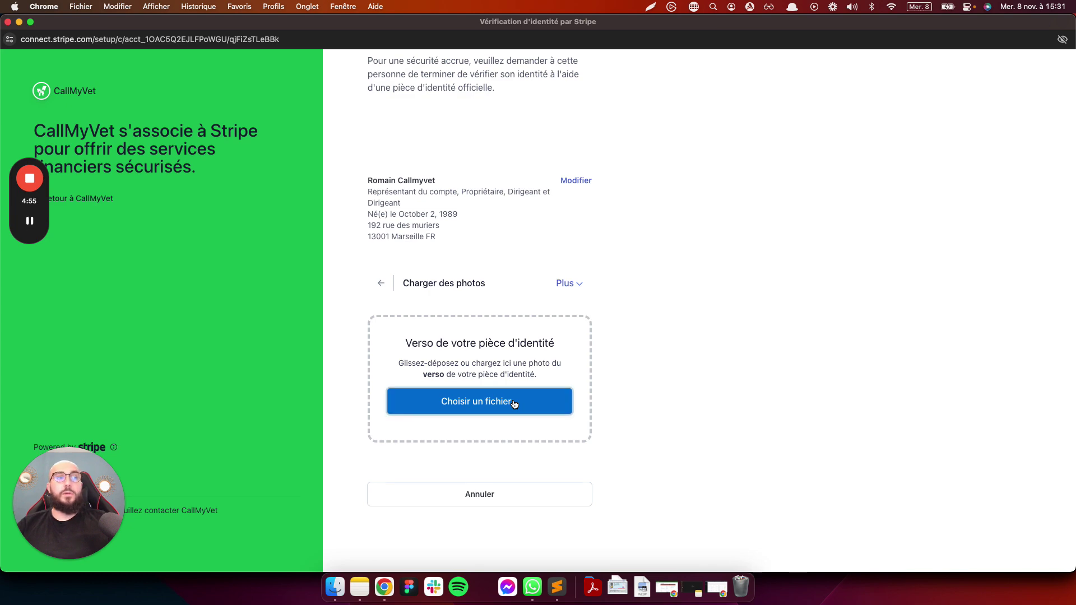
Upload the ID card's back photo and proceed past the image-too-small warning
left_click(515, 403)
left_click(447, 175)
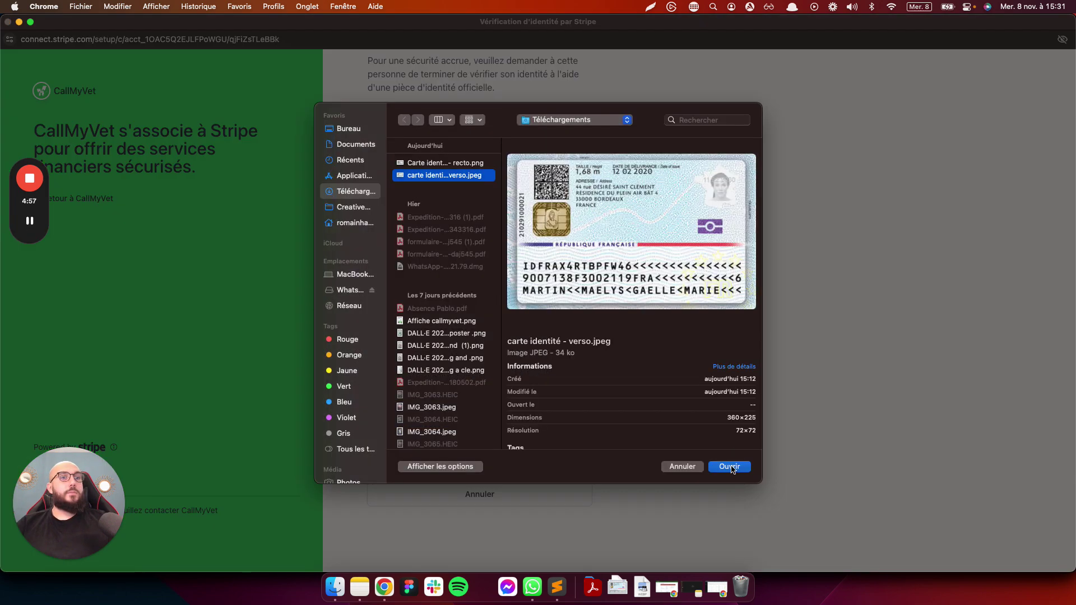
key("Return")
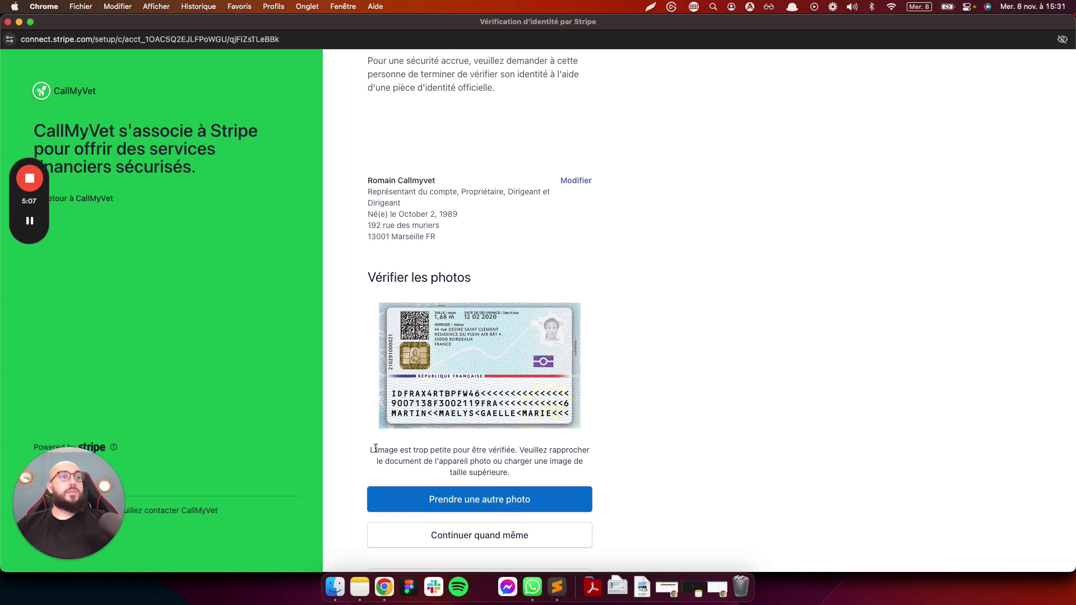
left_click_drag(376, 449, 567, 469)
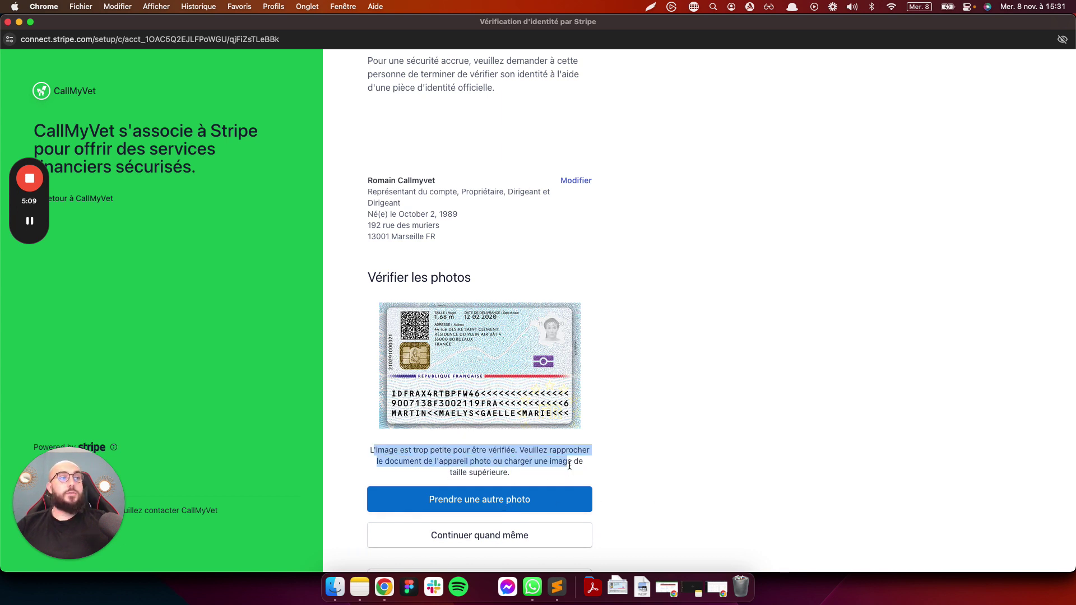
left_click(594, 463)
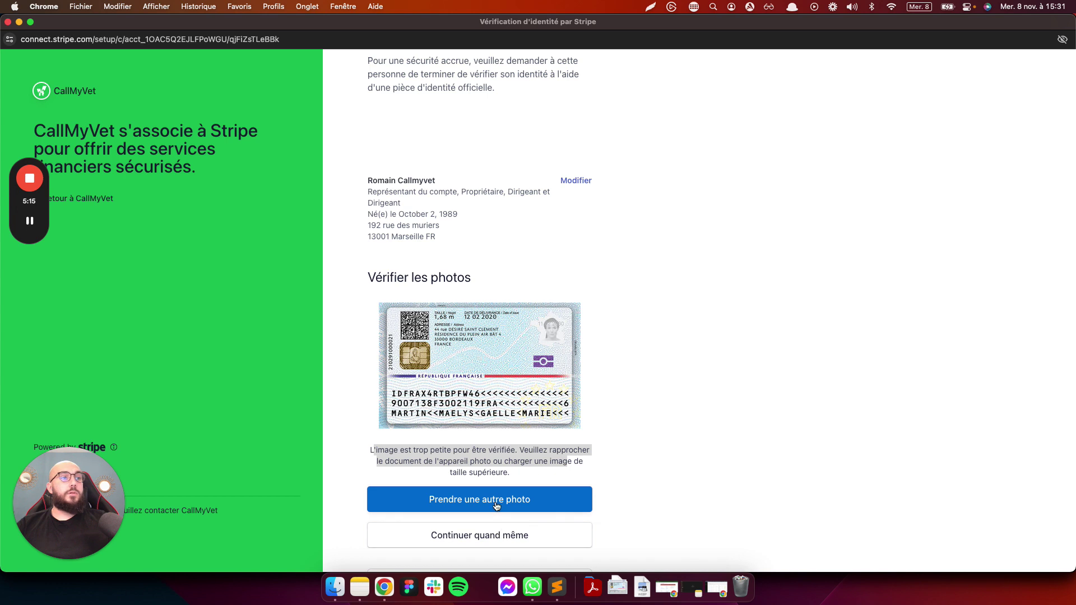
left_click(495, 534)
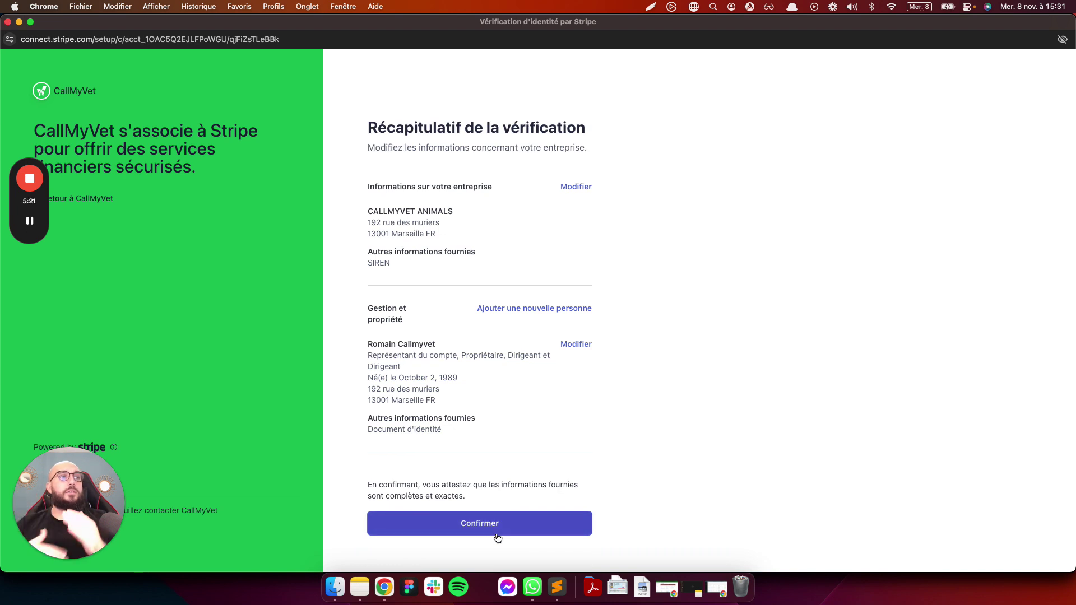
Confirm the Stripe verification summary and go to the Organisation page's 'Informations bancaires, Stripe' section
scroll(496, 505, "down", 2)
left_click(492, 470)
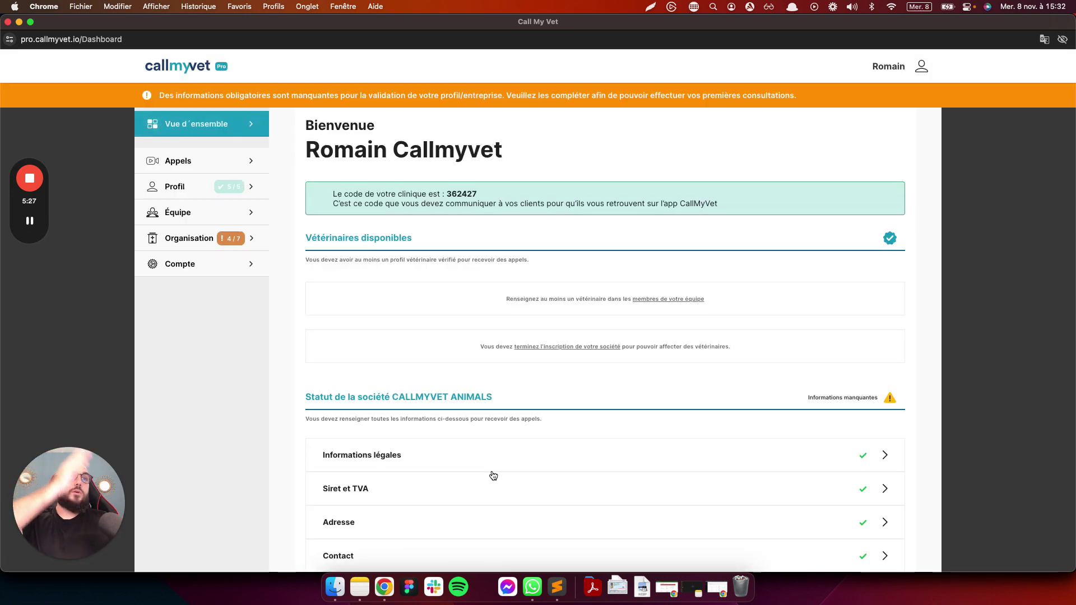
scroll(193, 243, "down", 1)
left_click(192, 244)
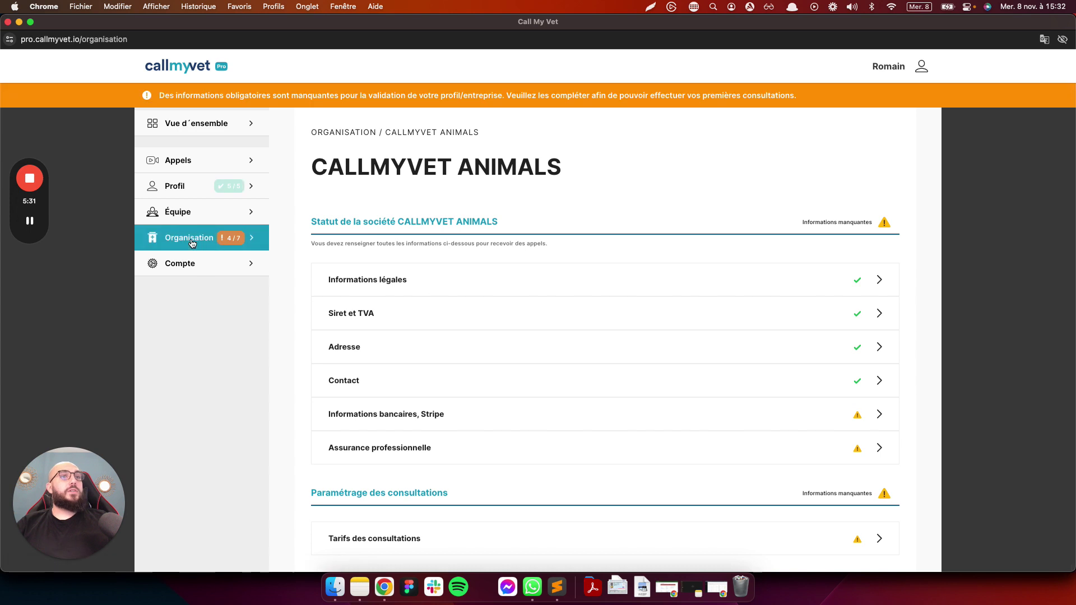
scroll(726, 311, "down", 1)
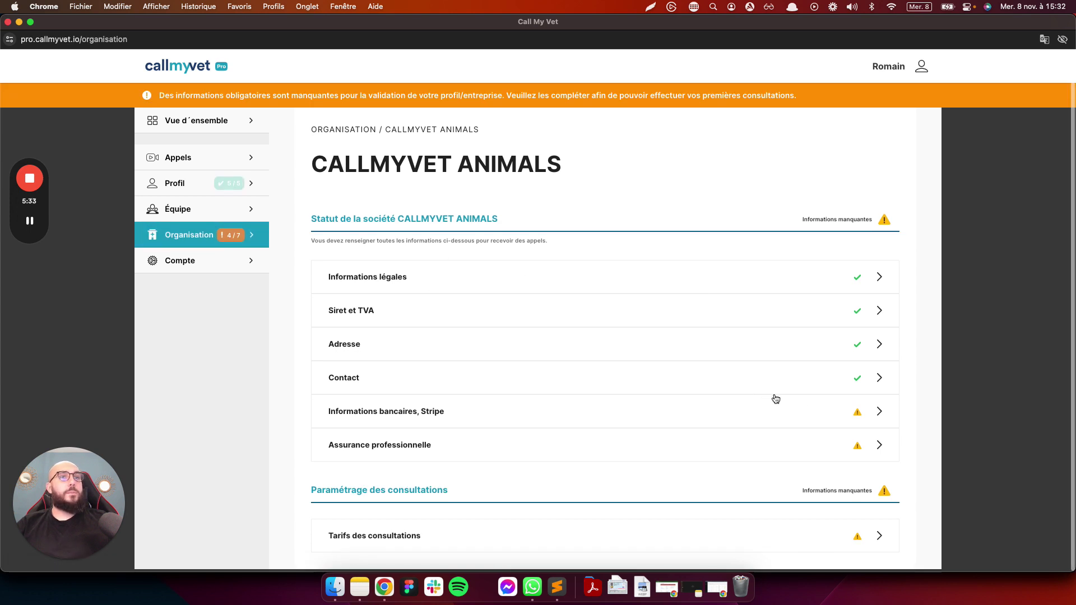
left_click(808, 414)
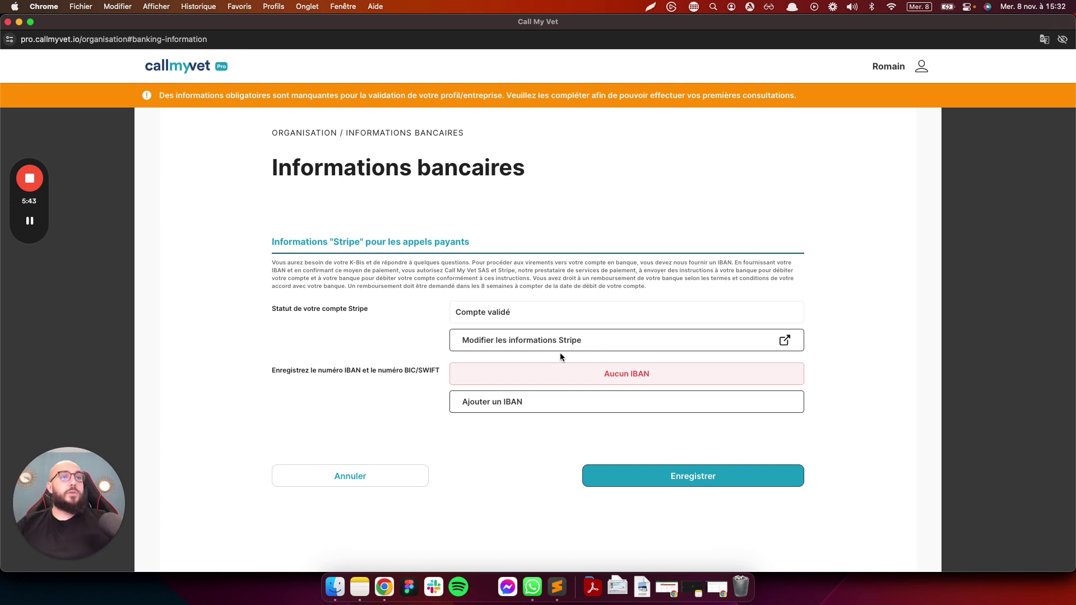
Add an IBAN using the saved IBAN, BIC BNPAFRPPXXX and an edited account holder name
left_click(544, 403)
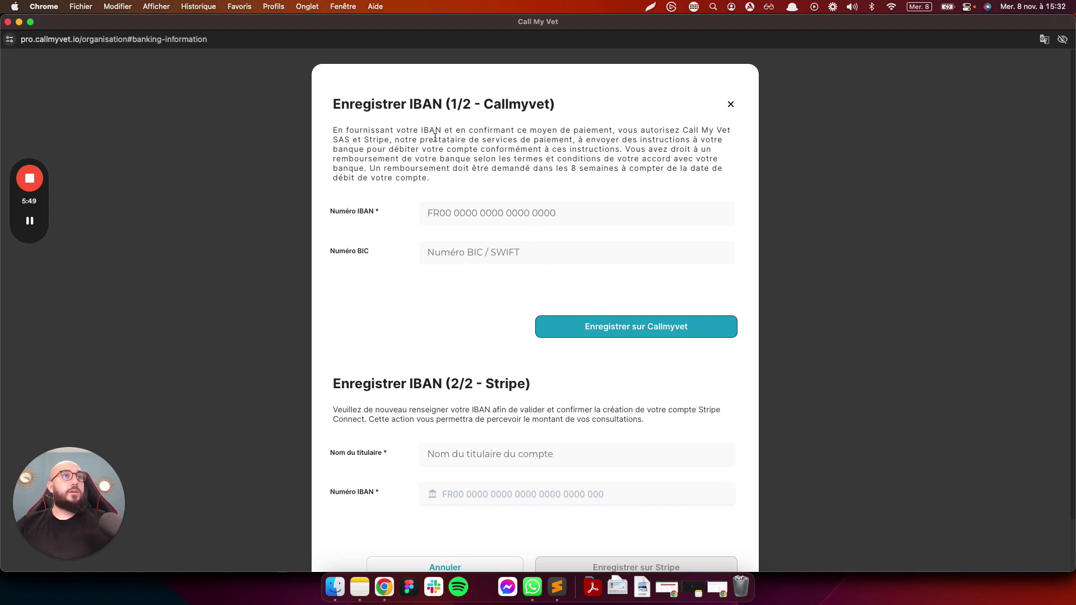
scroll(508, 117, "down", 2)
scroll(466, 354, "up", 2)
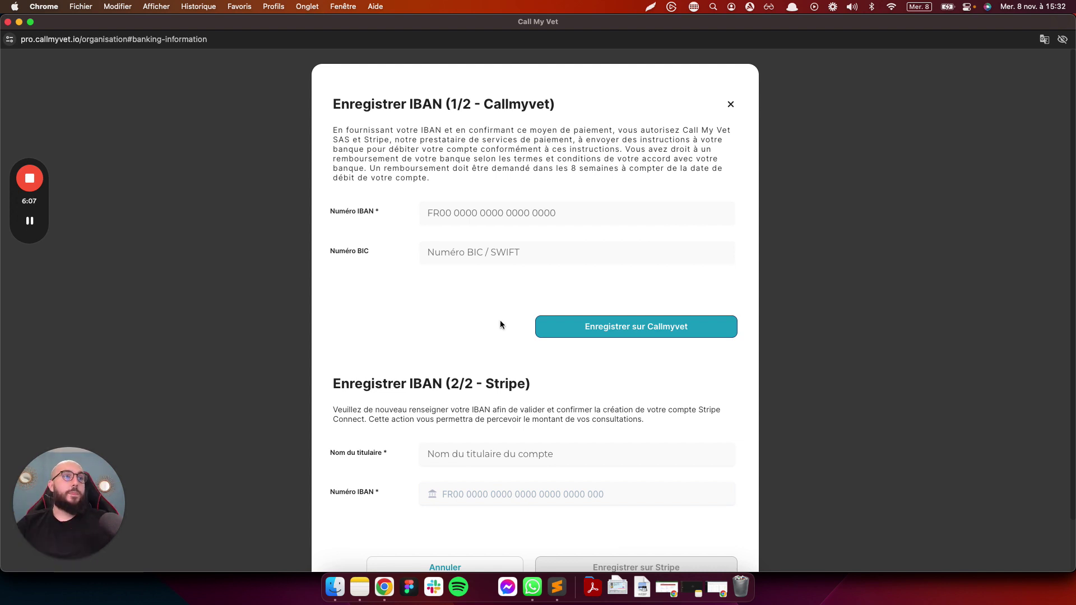
left_click(492, 207)
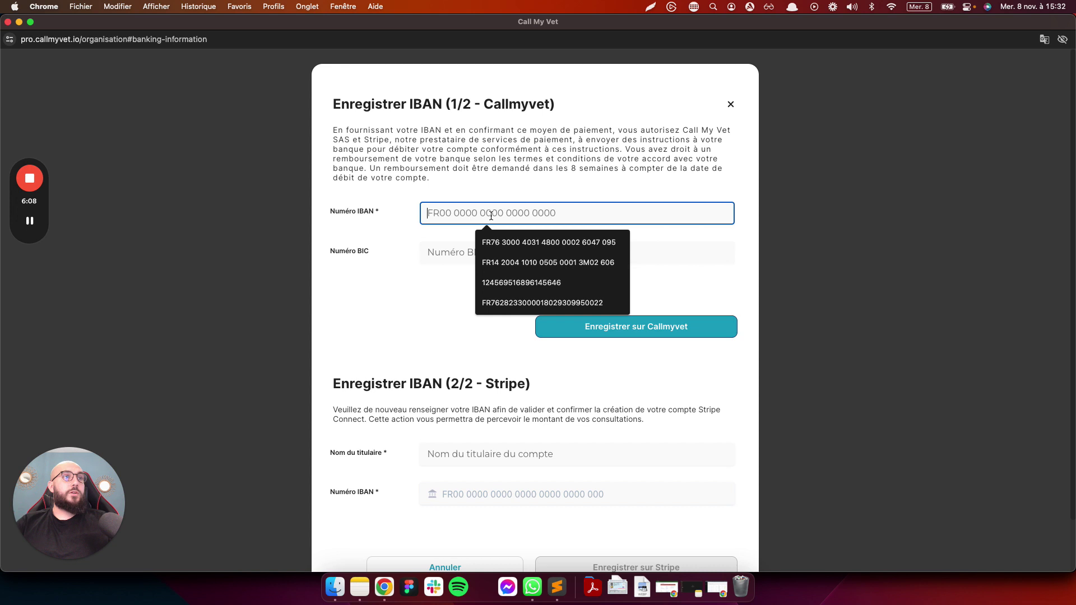
left_click(520, 245)
left_click(492, 254)
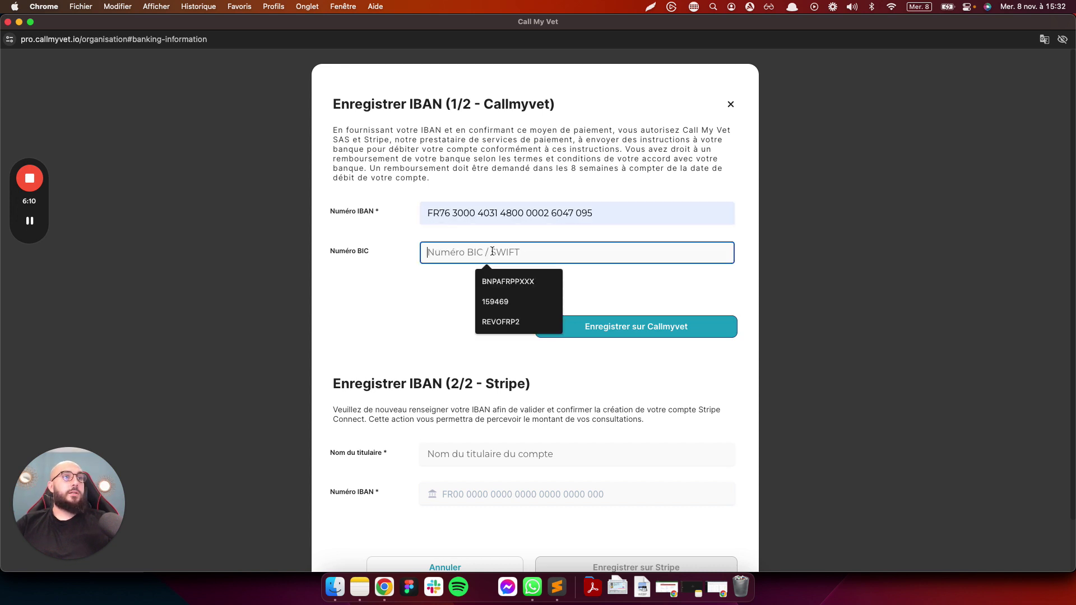
left_click(507, 283)
scroll(507, 385, "down", 2)
left_click(476, 395)
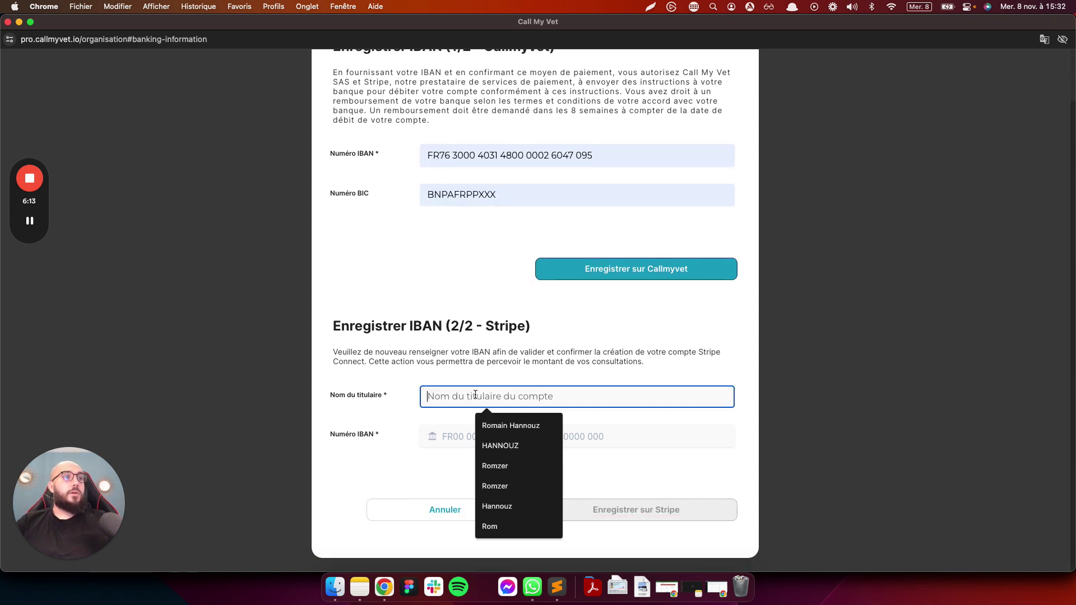
left_click(516, 431)
double_click(499, 398)
type("Callmyvet")
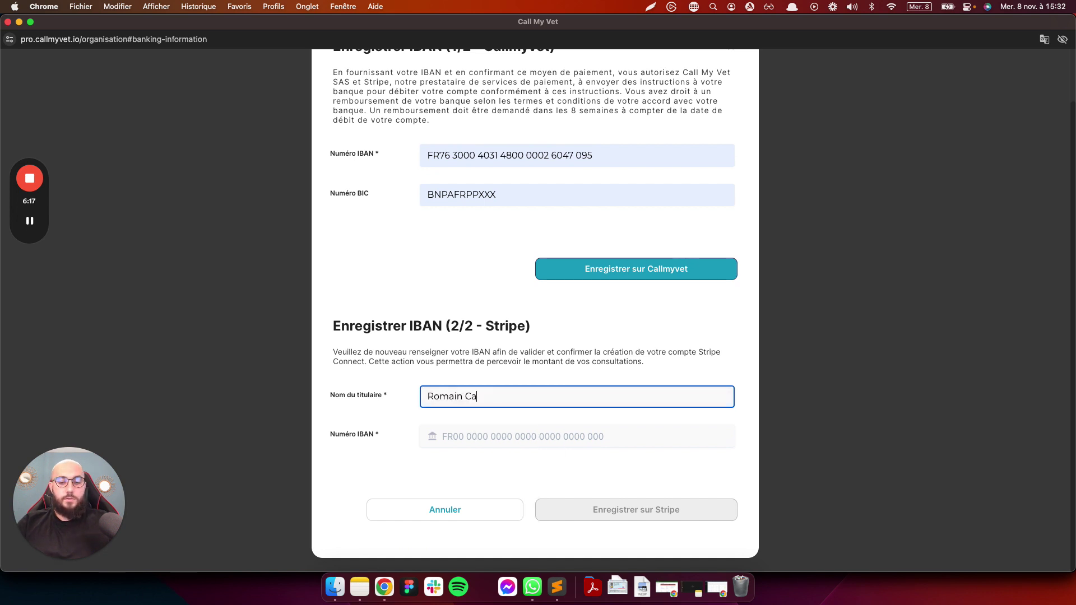
Use the same IBAN for Stripe, save it to CallMyVet and Stripe, and dismiss the confirmation
left_click(485, 434)
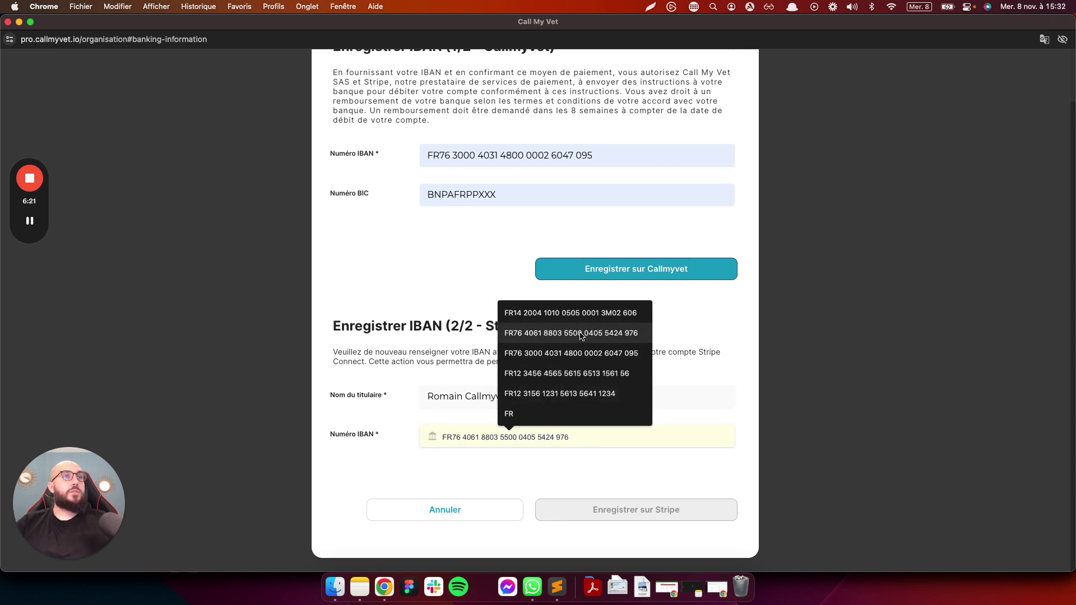
left_click(592, 359)
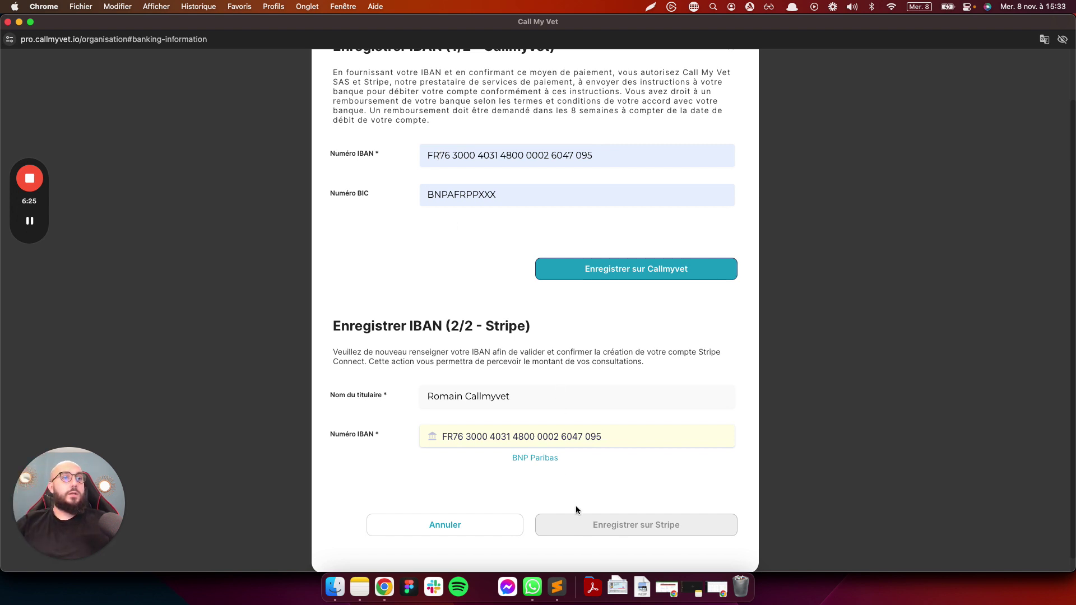
left_click(644, 273)
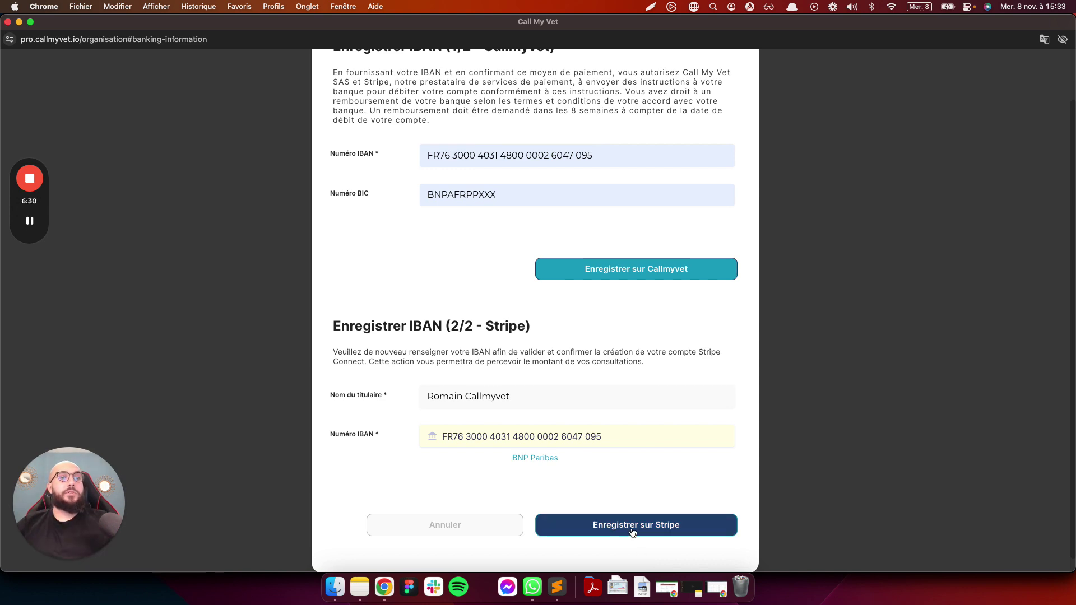
left_click(633, 530)
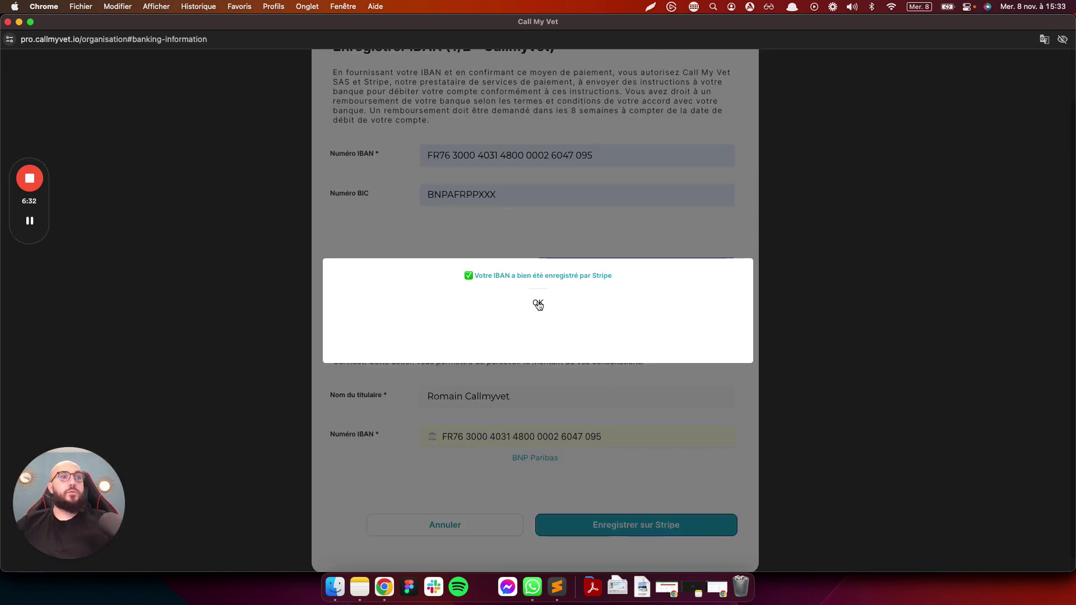
left_click(538, 304)
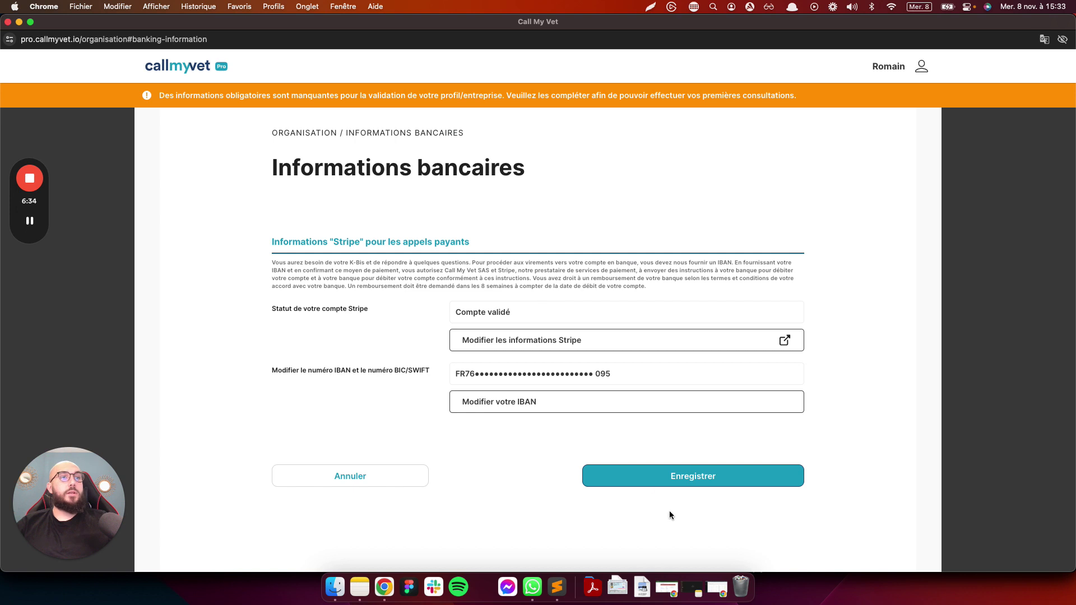
Save the banking details, then record AXA as professional insurer with its contract number
left_click(673, 478)
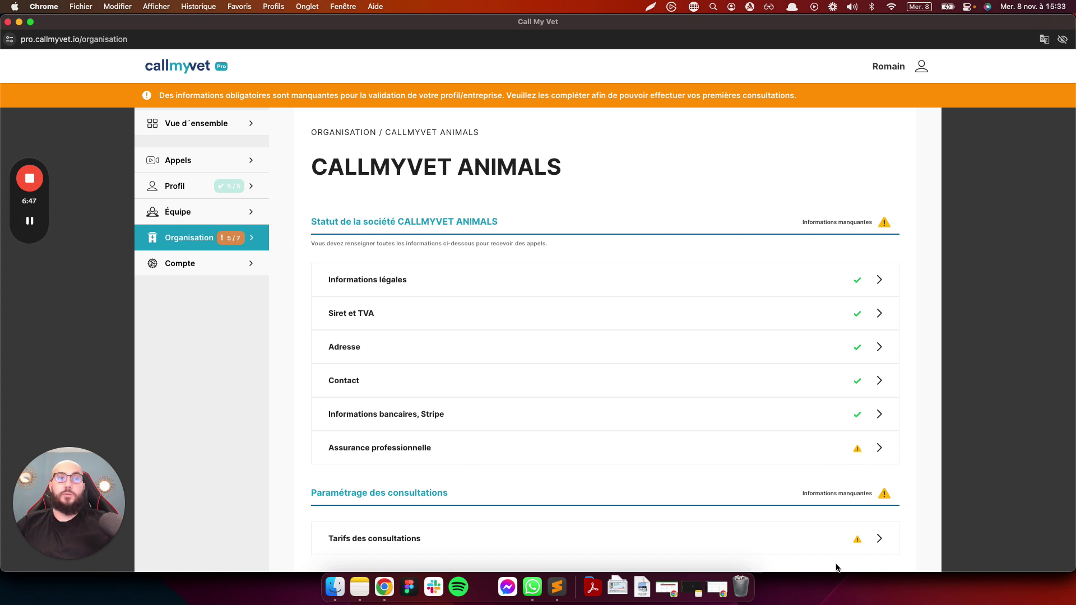
left_click(832, 452)
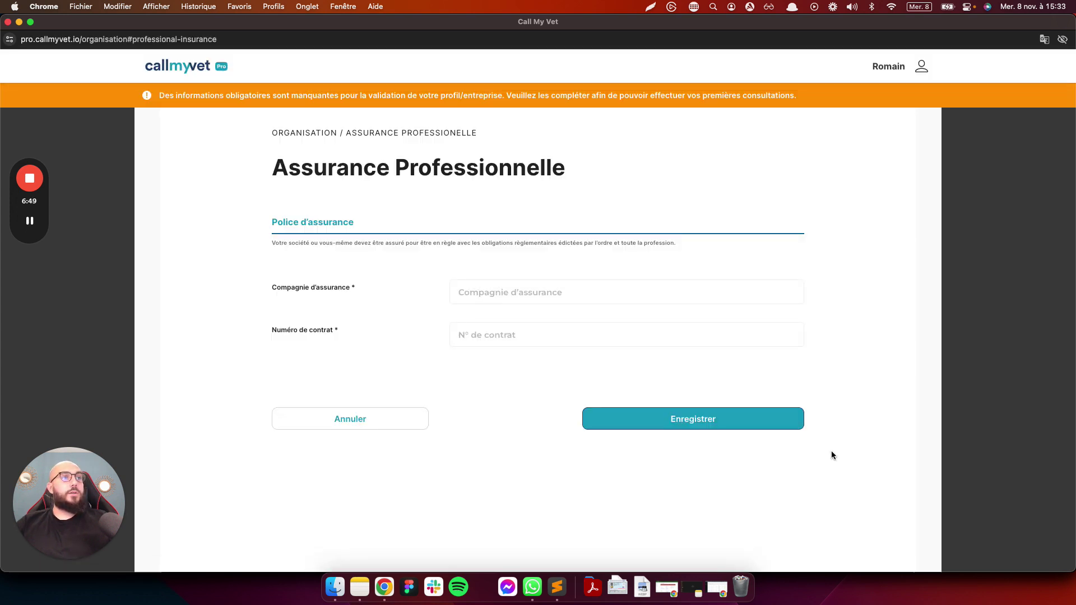
left_click(527, 290)
left_click(531, 321)
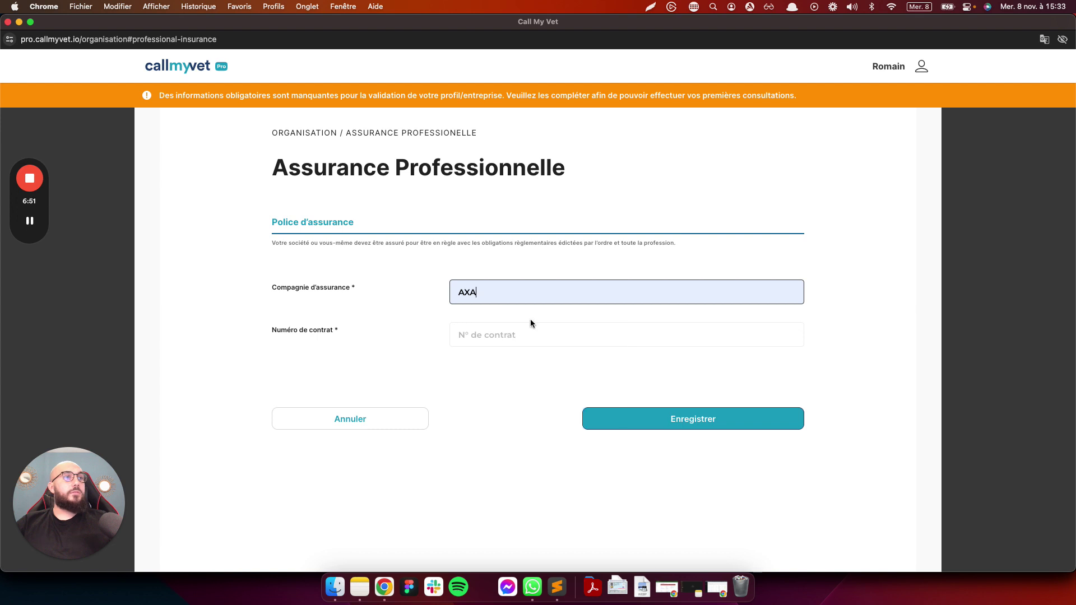
left_click(504, 334)
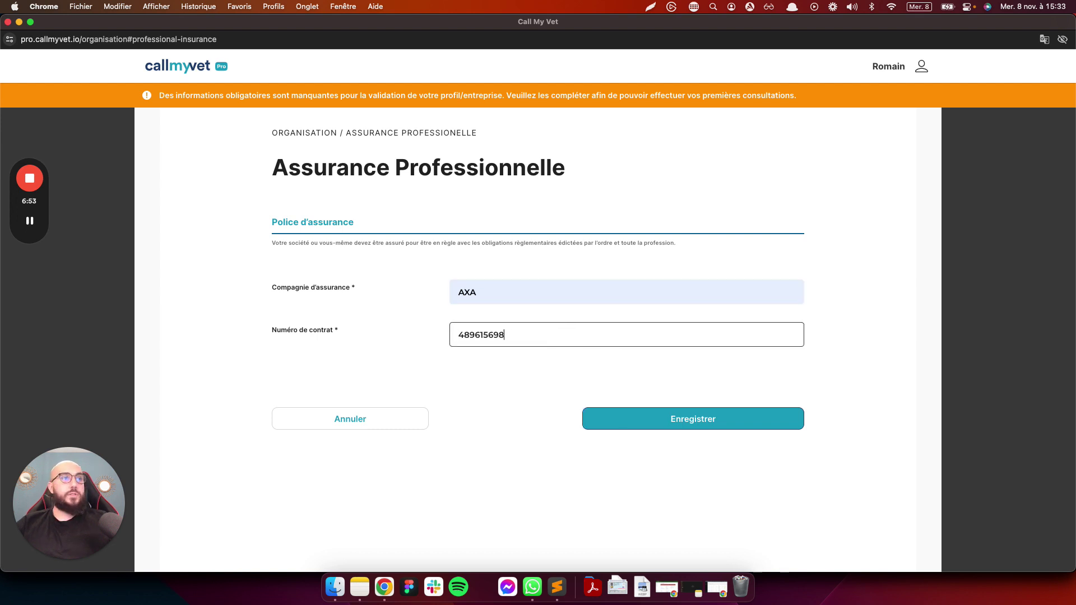
left_click(695, 419)
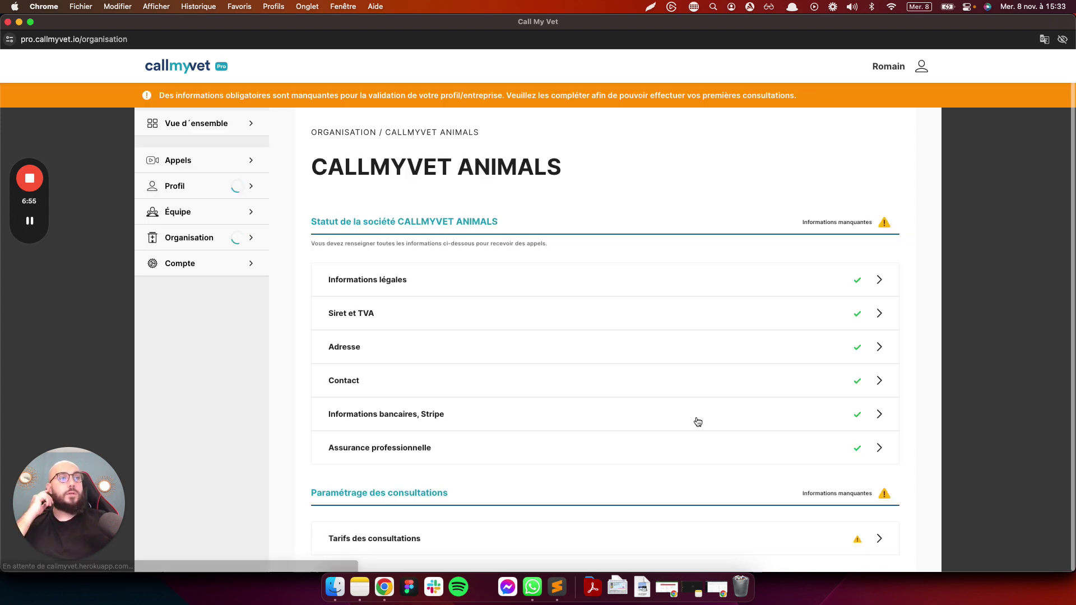